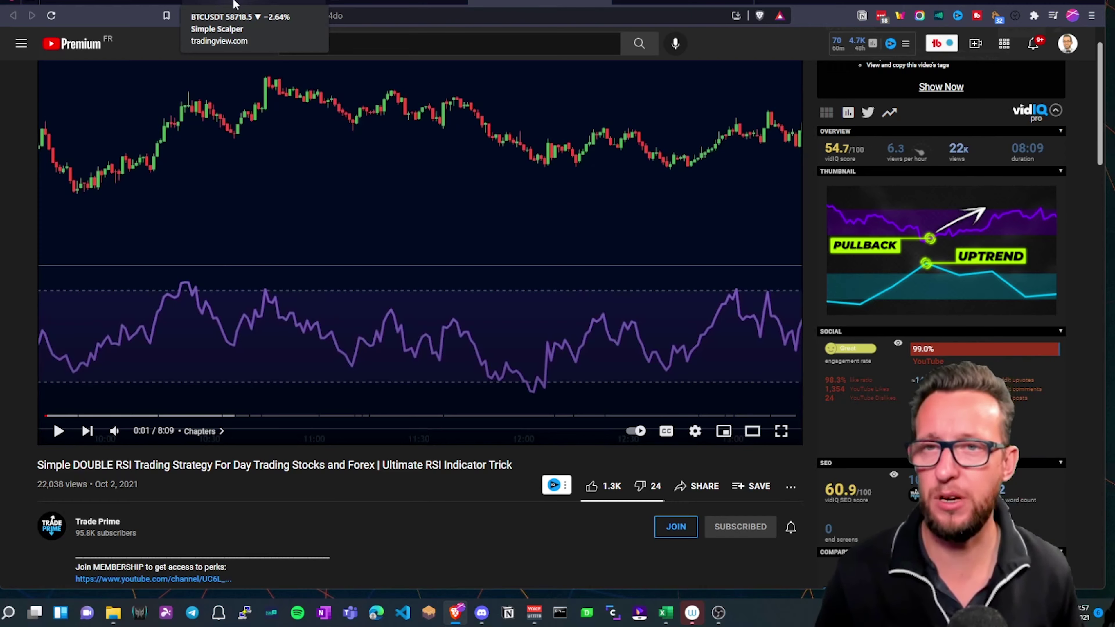
Switch to the TradingView BTCUSDT 15-minute chart and open the Indicators & Strategies search
left_click(233, 3)
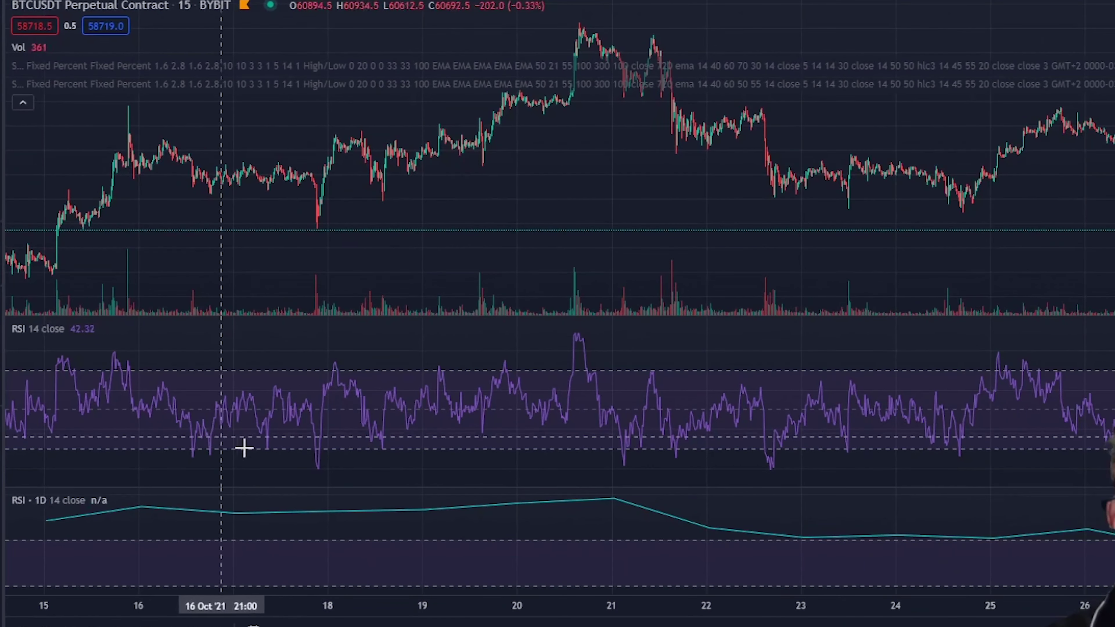
mouse_move(31, 342)
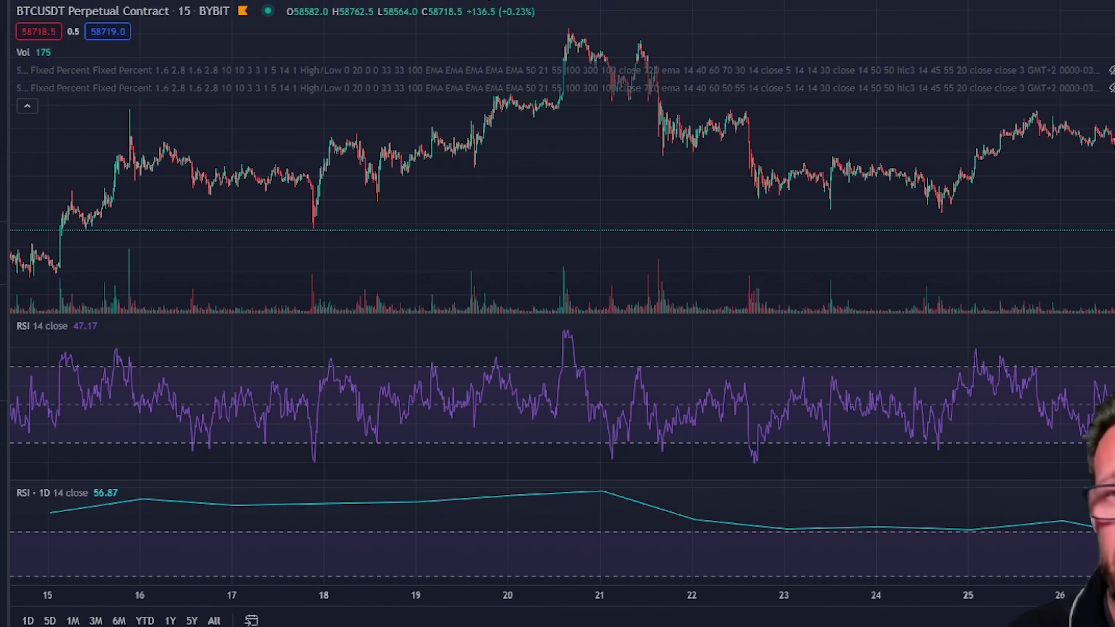
left_click(445, 14)
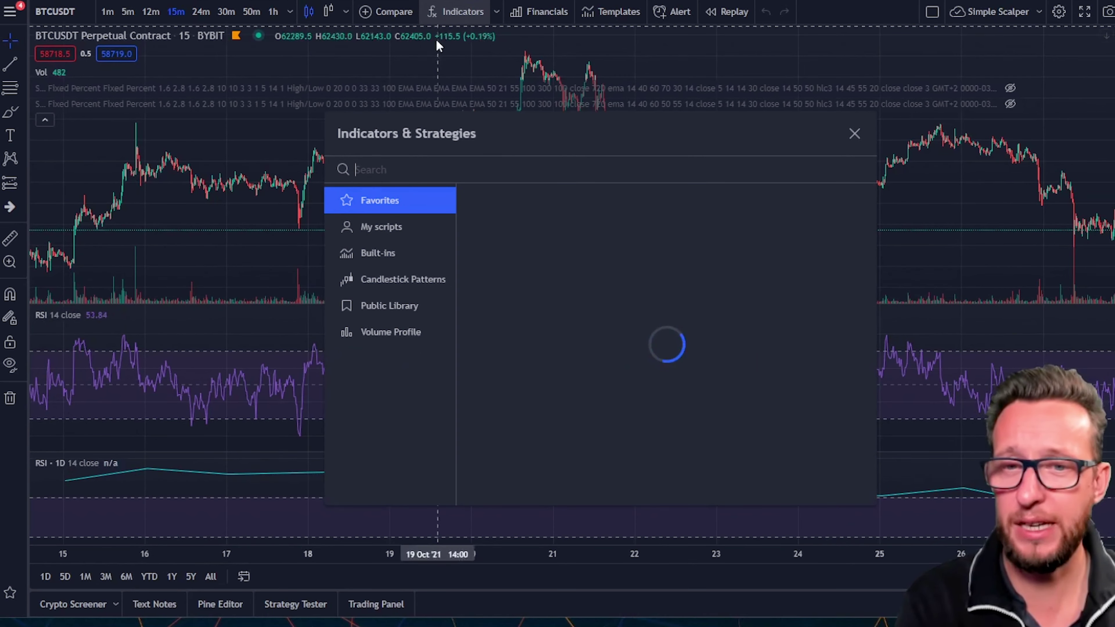
Search indicators for 'RSI', browse down to the Built-ins results, then close the search
type("RSI")
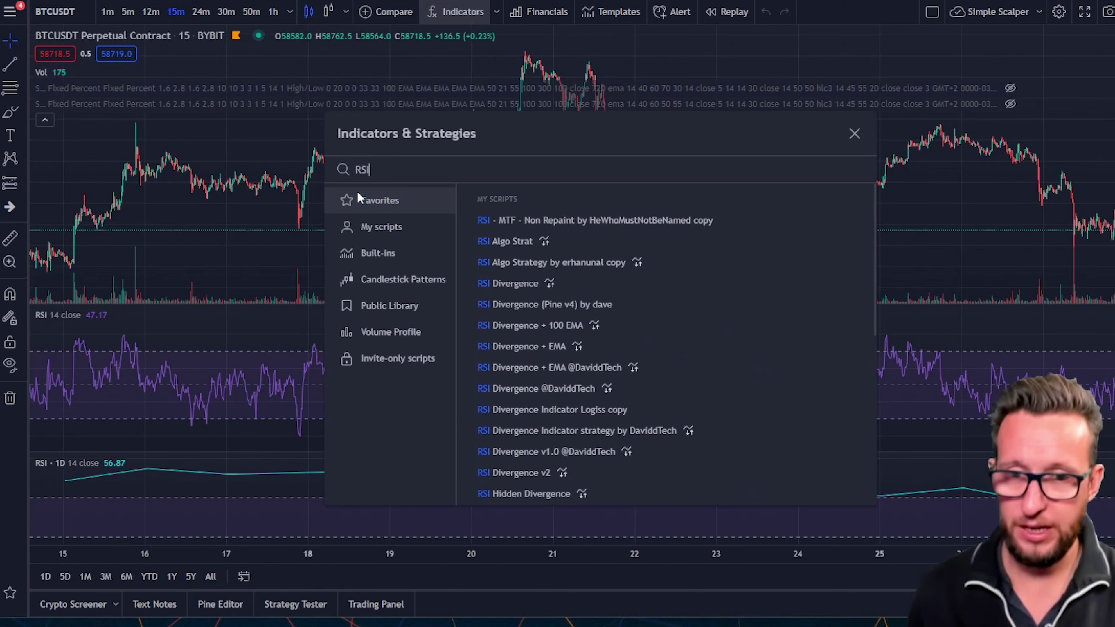
scroll(554, 305, "down", 5)
scroll(552, 305, "down", 4)
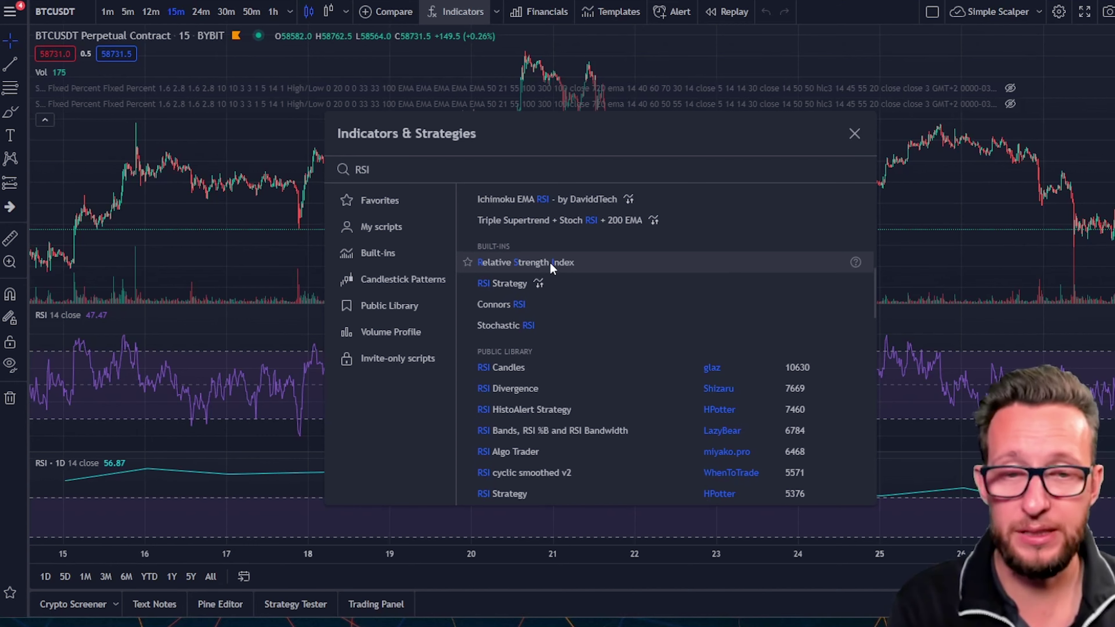
left_click(855, 134)
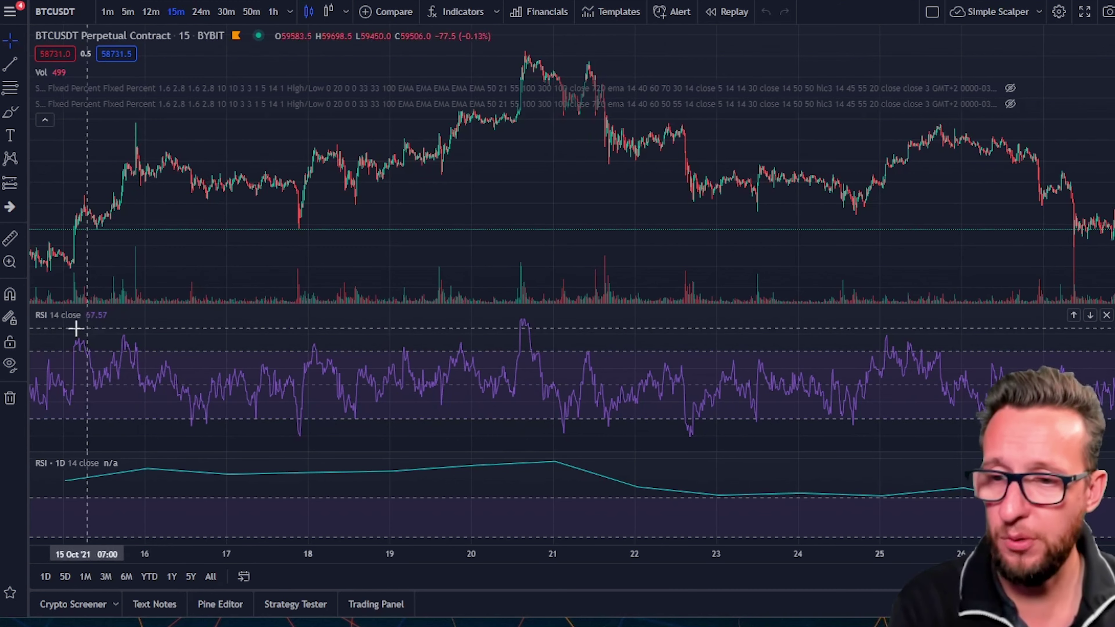
left_click(111, 316)
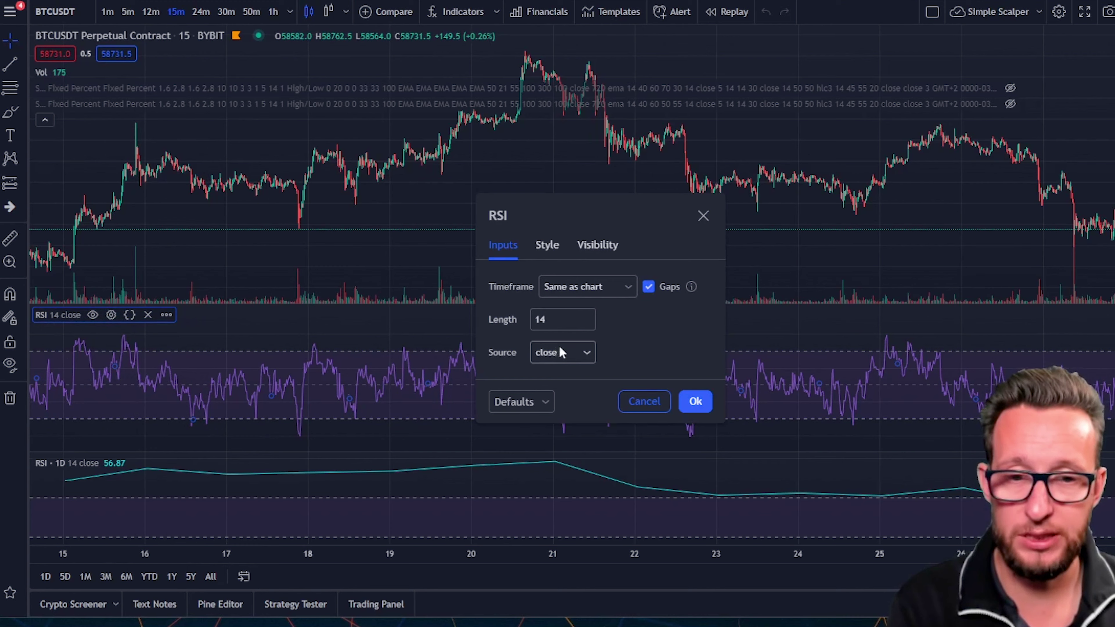
left_click(550, 246)
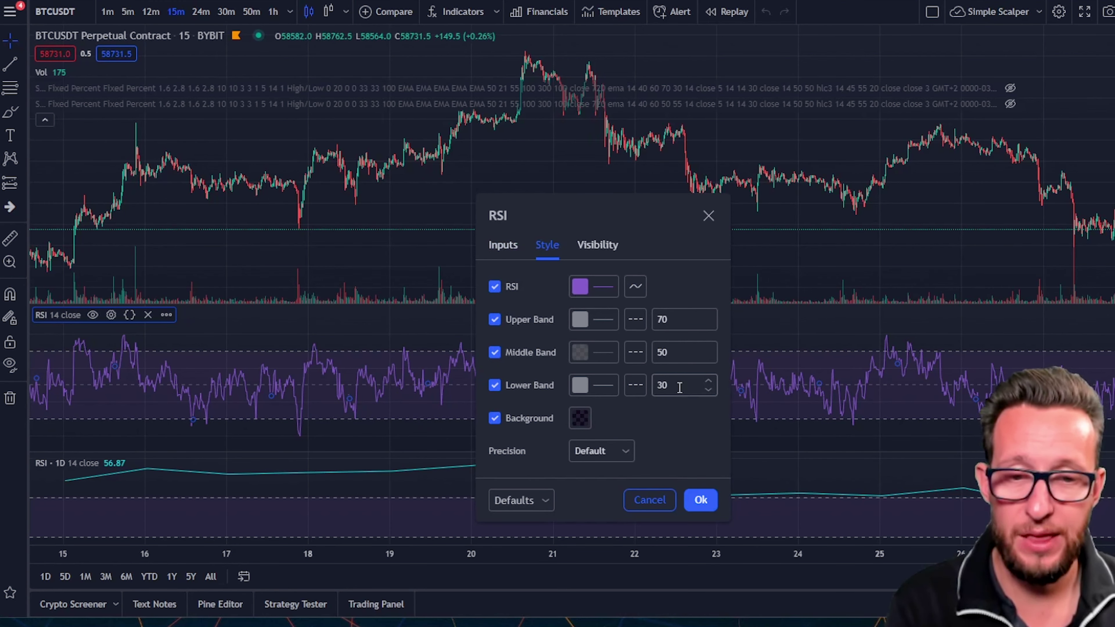
left_click(699, 501)
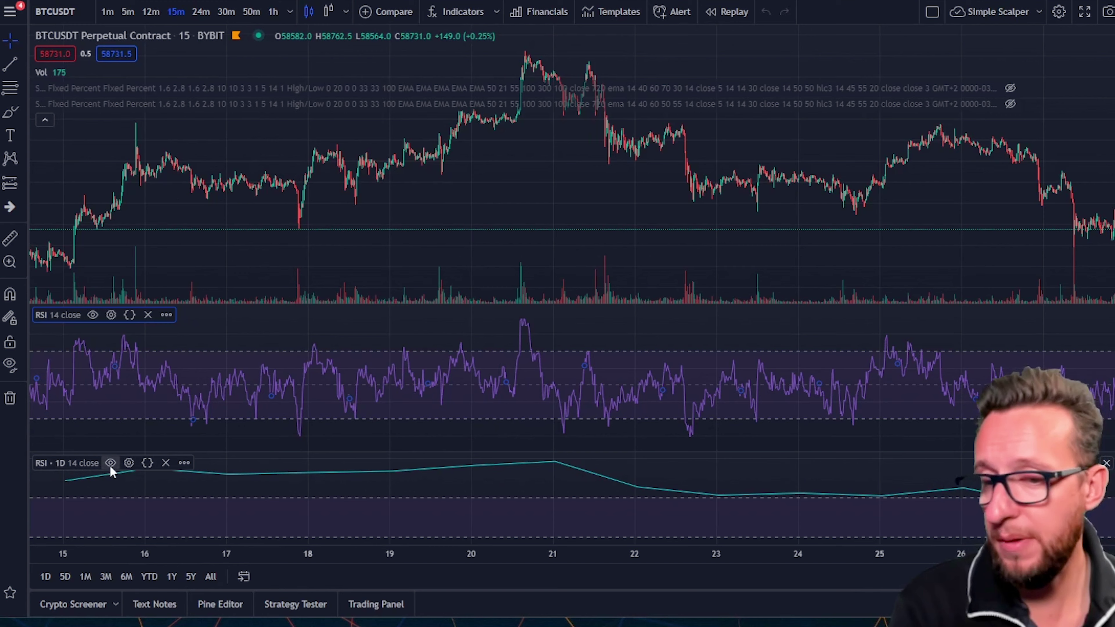
left_click(128, 463)
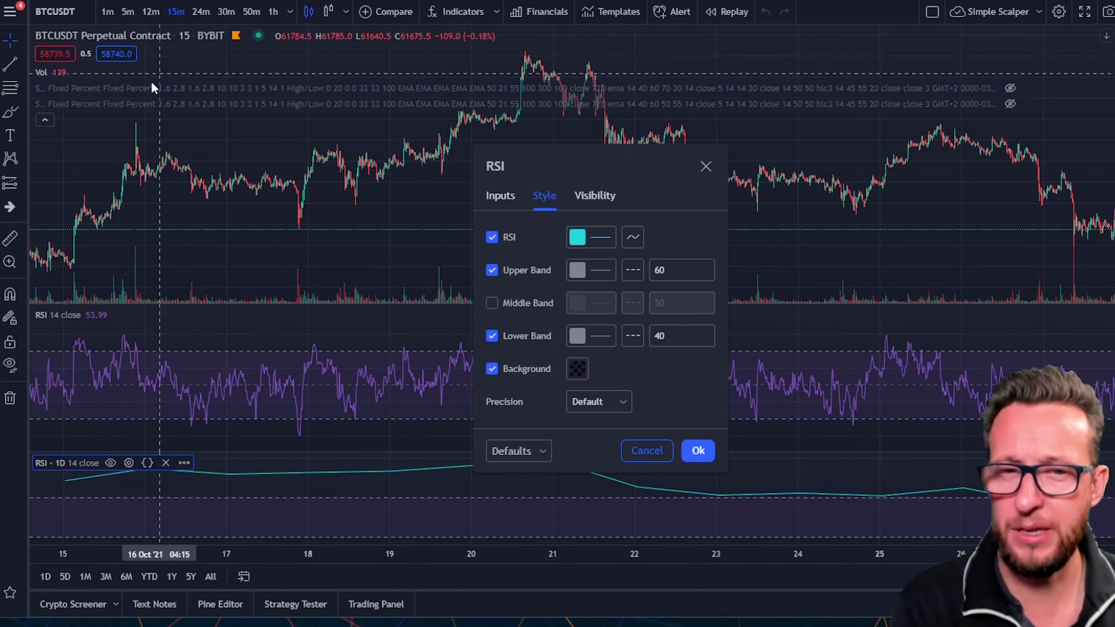
left_click(507, 200)
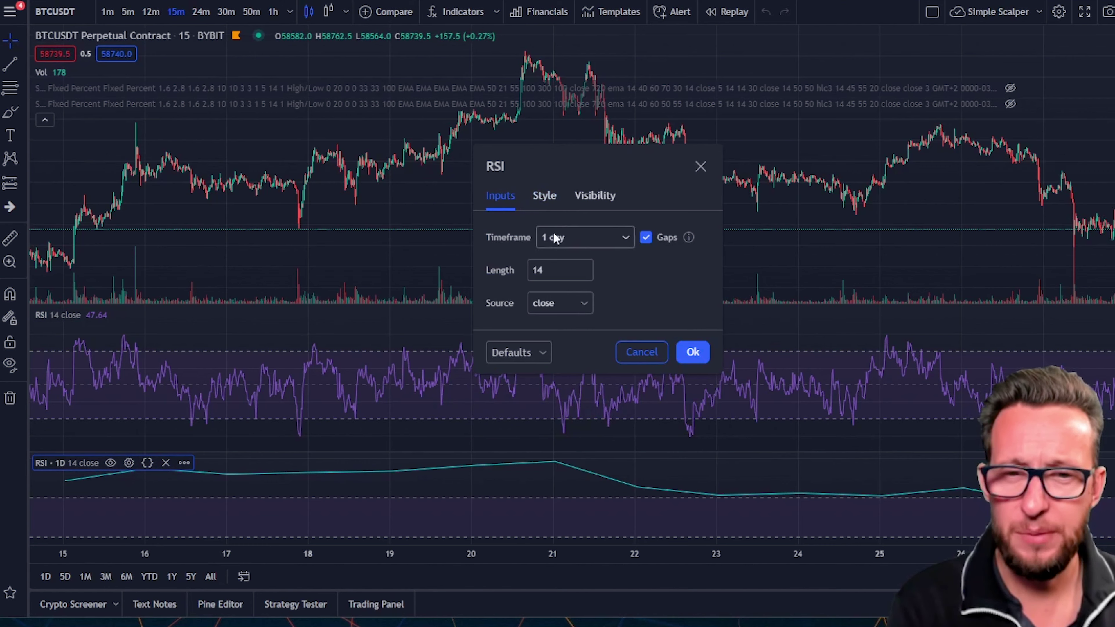
left_click(557, 239)
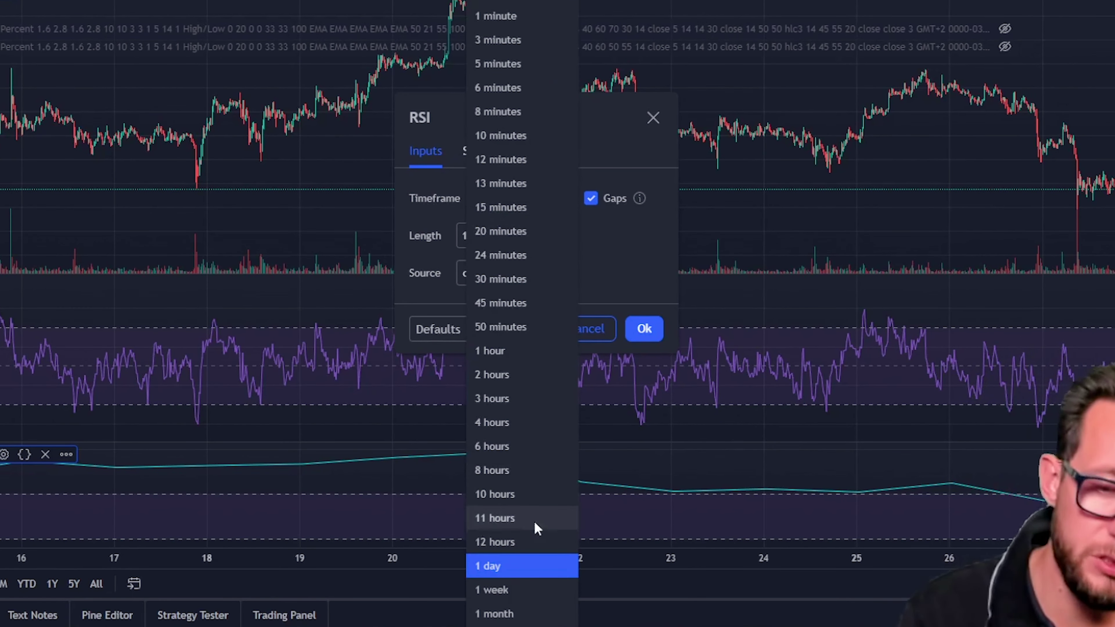
left_click(642, 334)
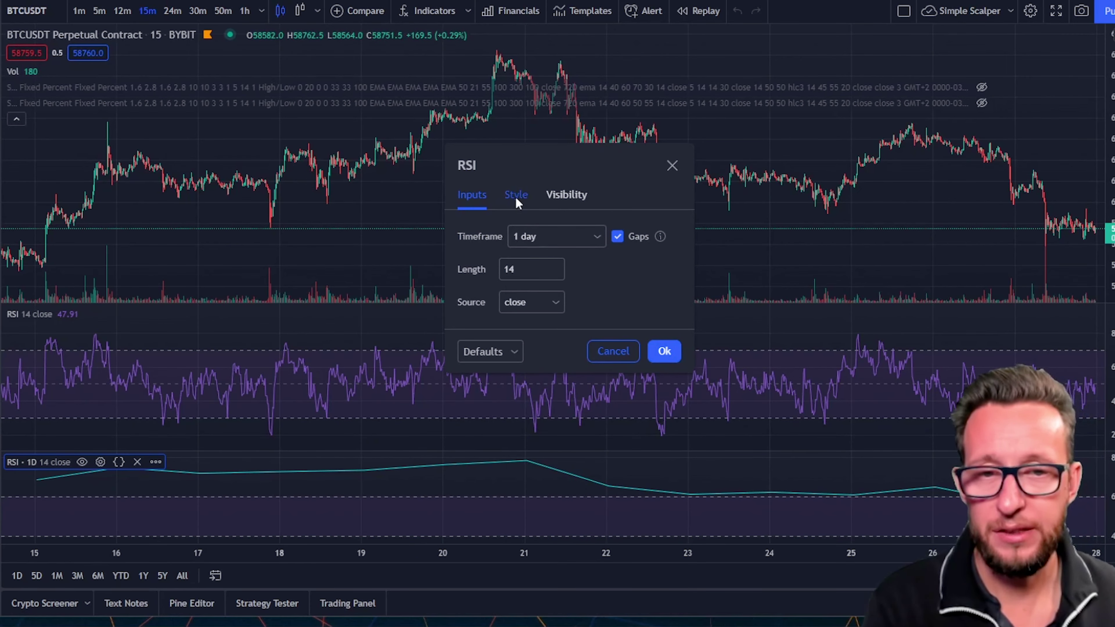
left_click(515, 195)
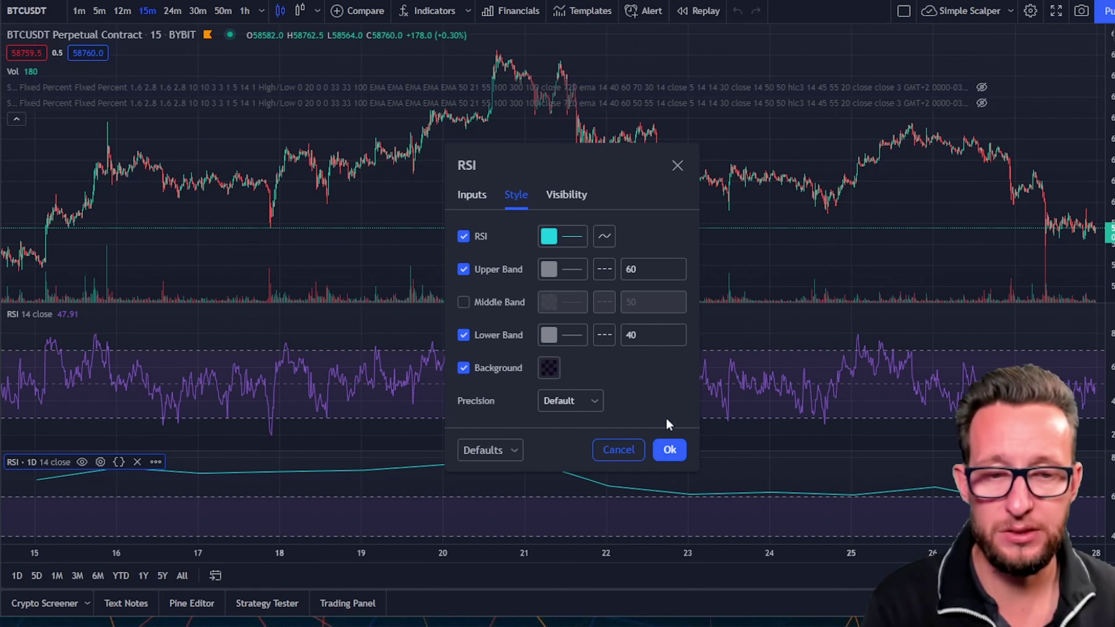
left_click(670, 450)
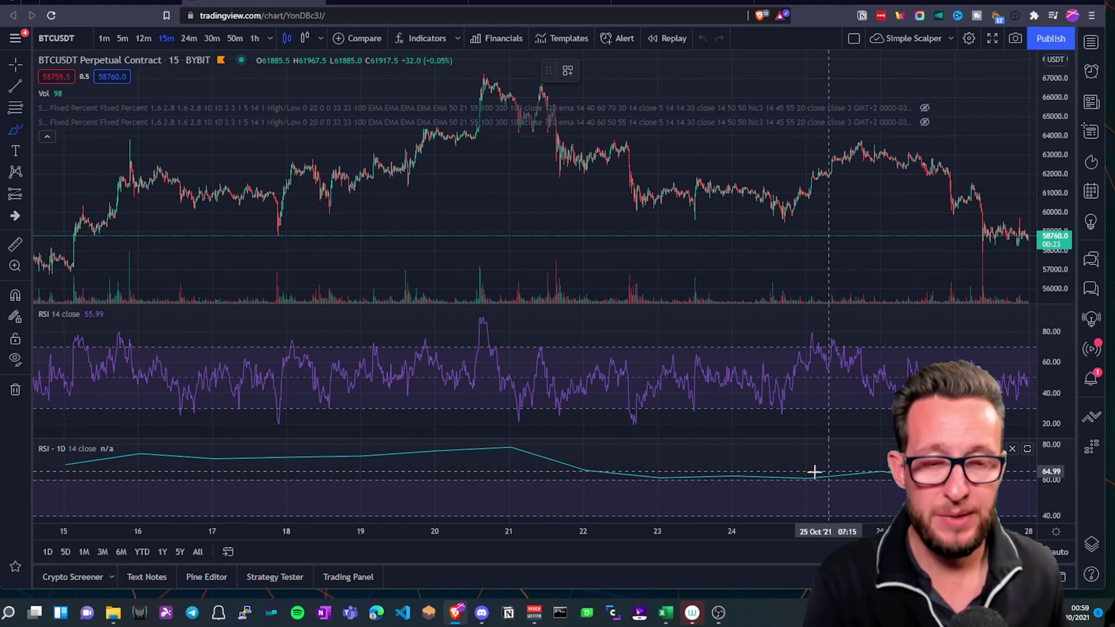
Circle the 14-period RSI dip near 20 and the 17 Oct candle low in orange
scroll(283, 481, "down", 5)
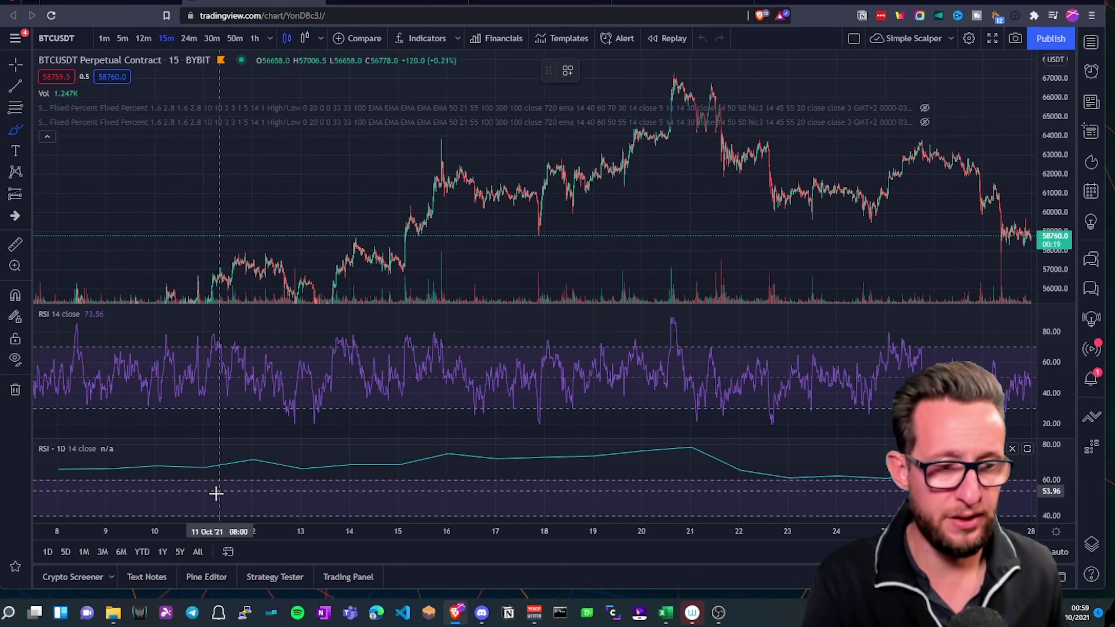
scroll(140, 496, "down", 5)
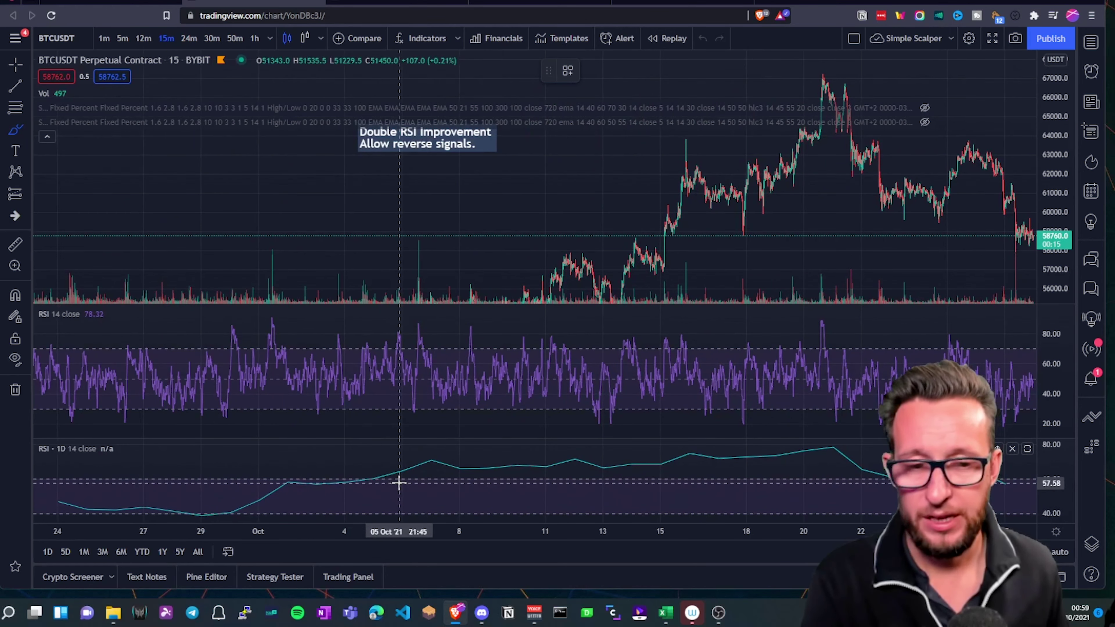
scroll(399, 483, "up", 3)
scroll(423, 487, "up", 3)
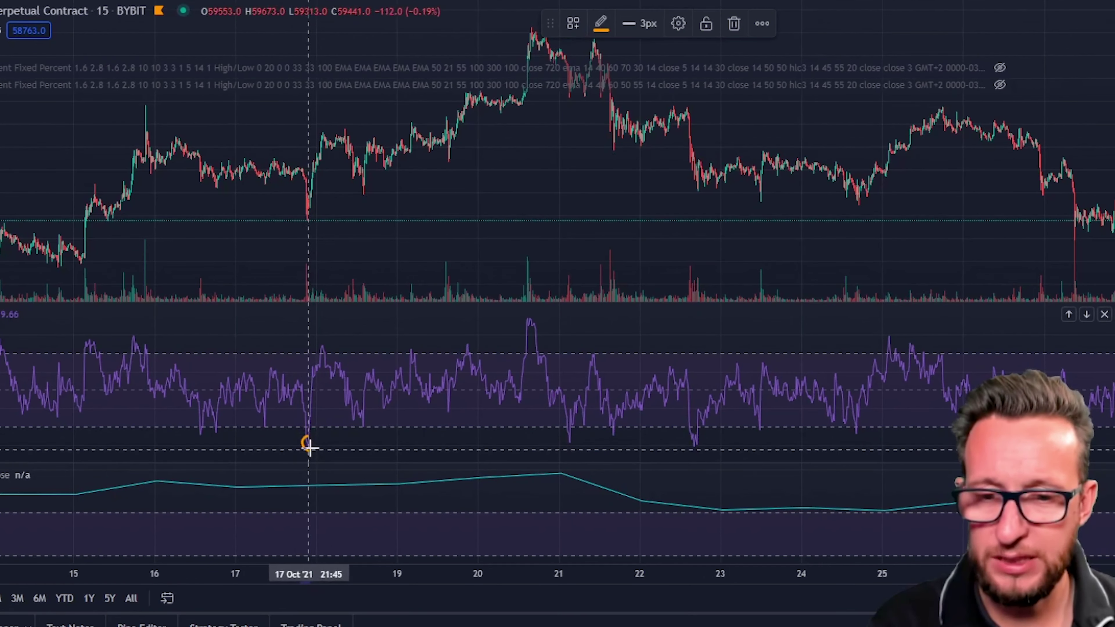
left_click_drag(309, 446, 309, 441)
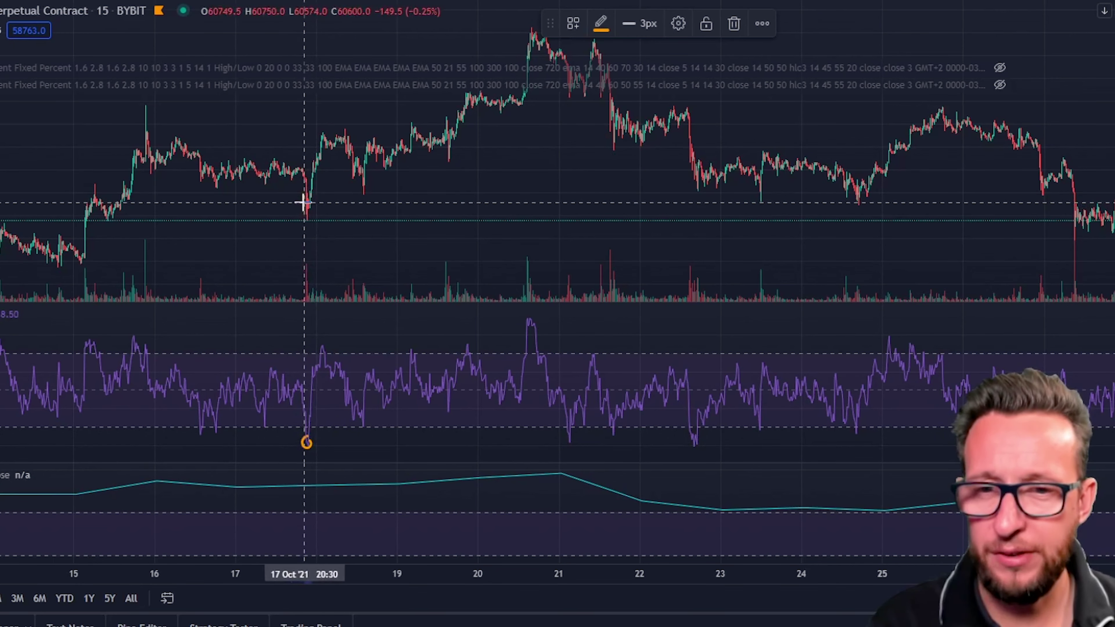
left_click_drag(303, 203, 302, 214)
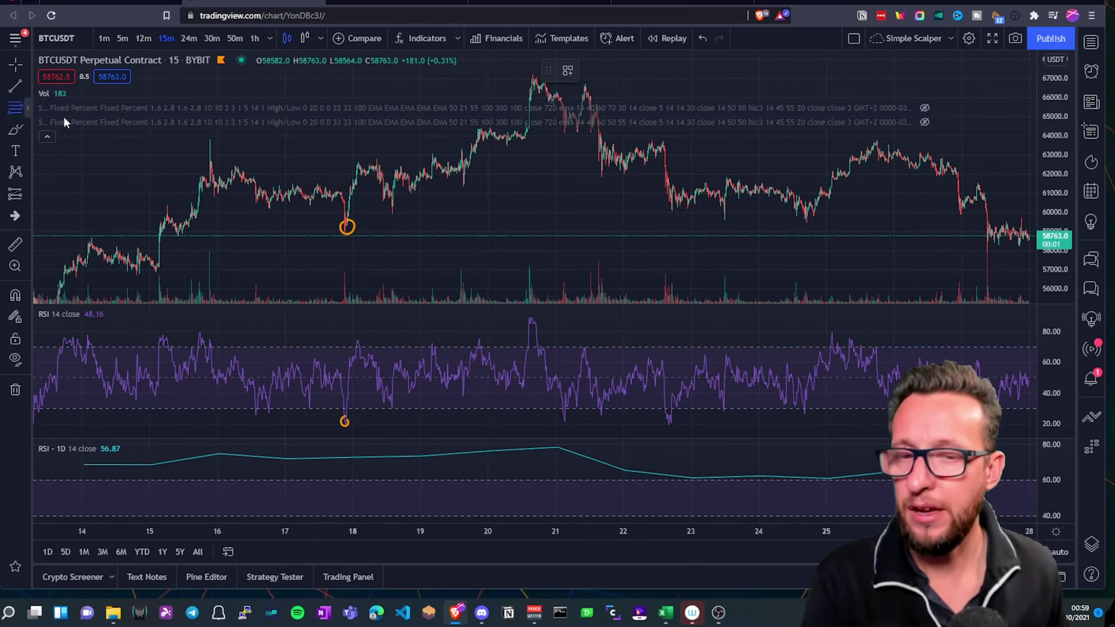
Pan back to 17 Oct and stretch the price scale so both circles are framed
scroll(287, 171, "up", 5)
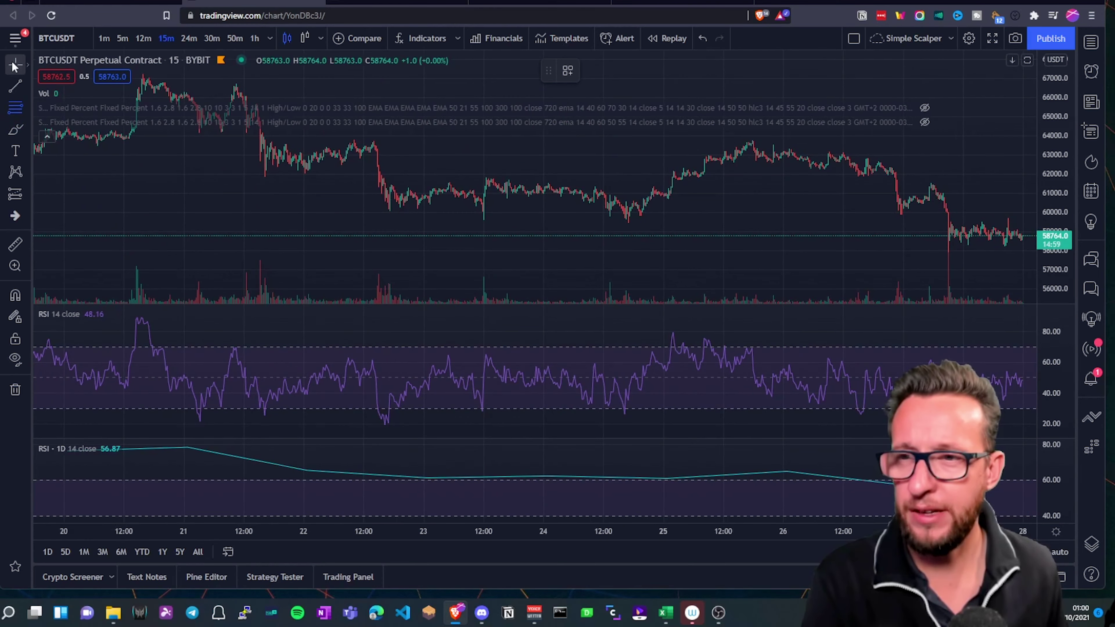
mouse_move(73, 131)
left_mouse_down()
mouse_move(257, 195)
mouse_move(393, 215)
mouse_move(298, 209)
mouse_move(552, 223)
left_mouse_up()
left_click_drag(346, 256, 610, 244)
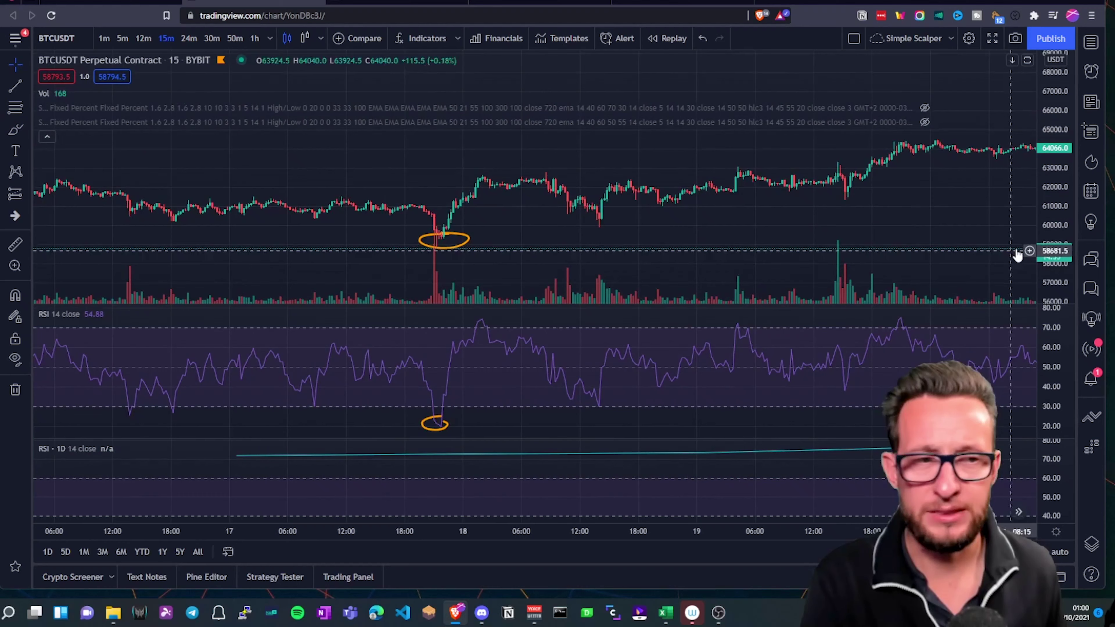
left_click_drag(1061, 235, 1062, 206)
left_click_drag(525, 247, 510, 209)
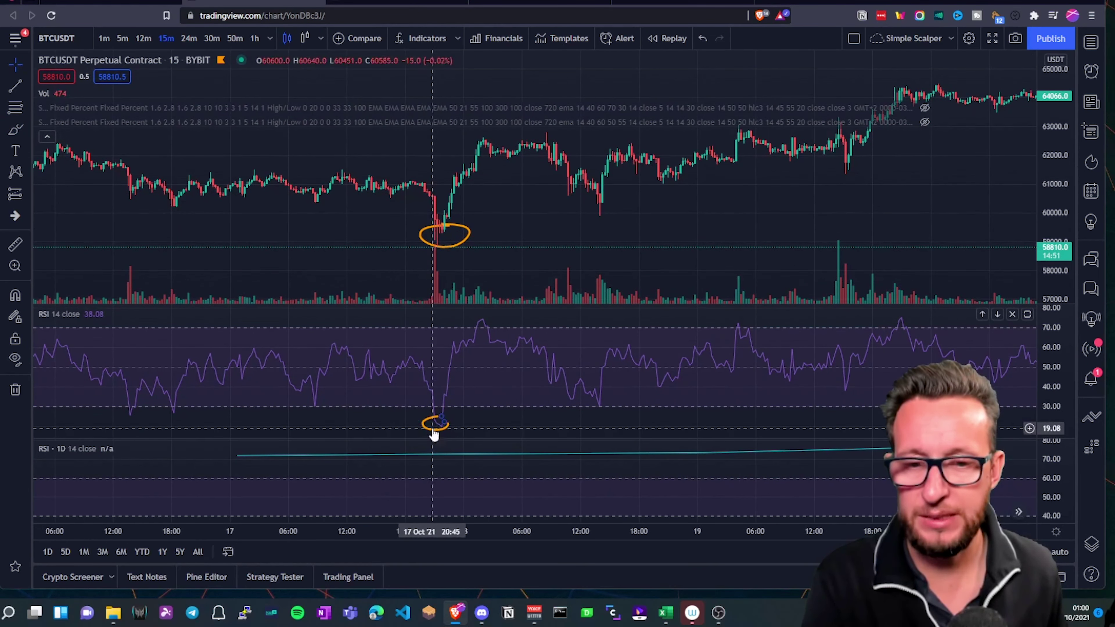
Draw a long position at the circled 17 Oct low, stop near 58958.5, target 1.36%
left_click(15, 110)
left_click(15, 109)
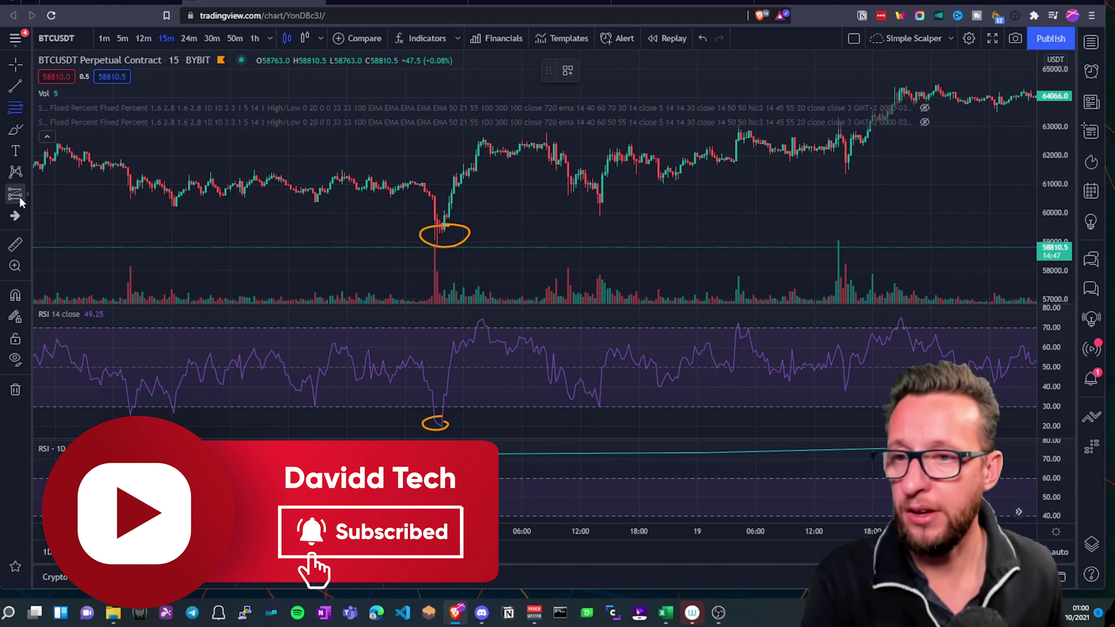
left_click(17, 195)
left_click(51, 195)
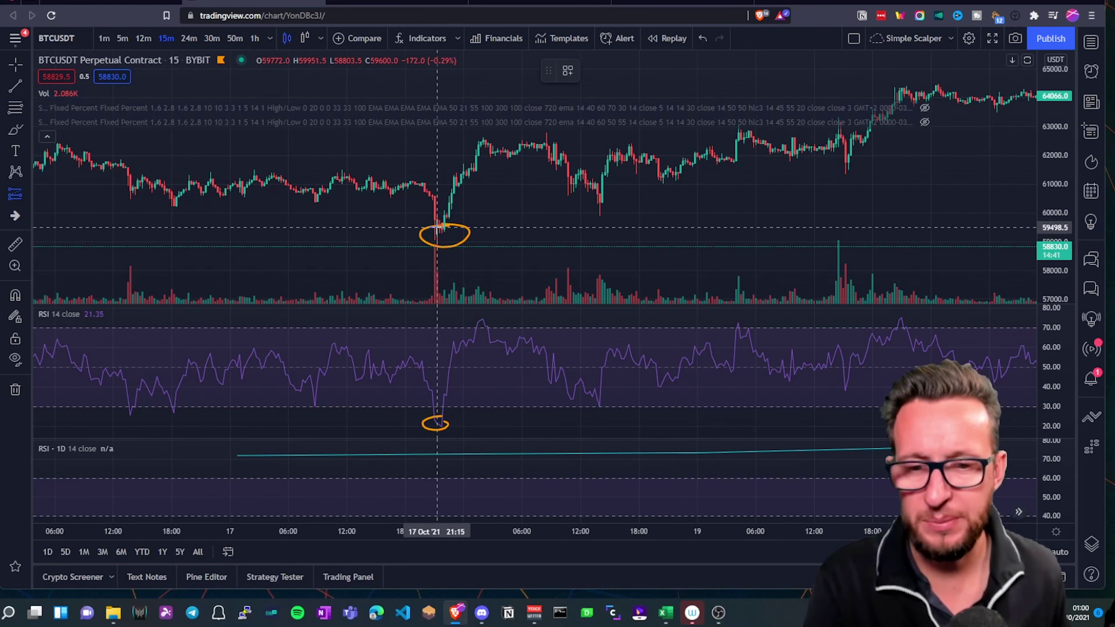
left_click(437, 227)
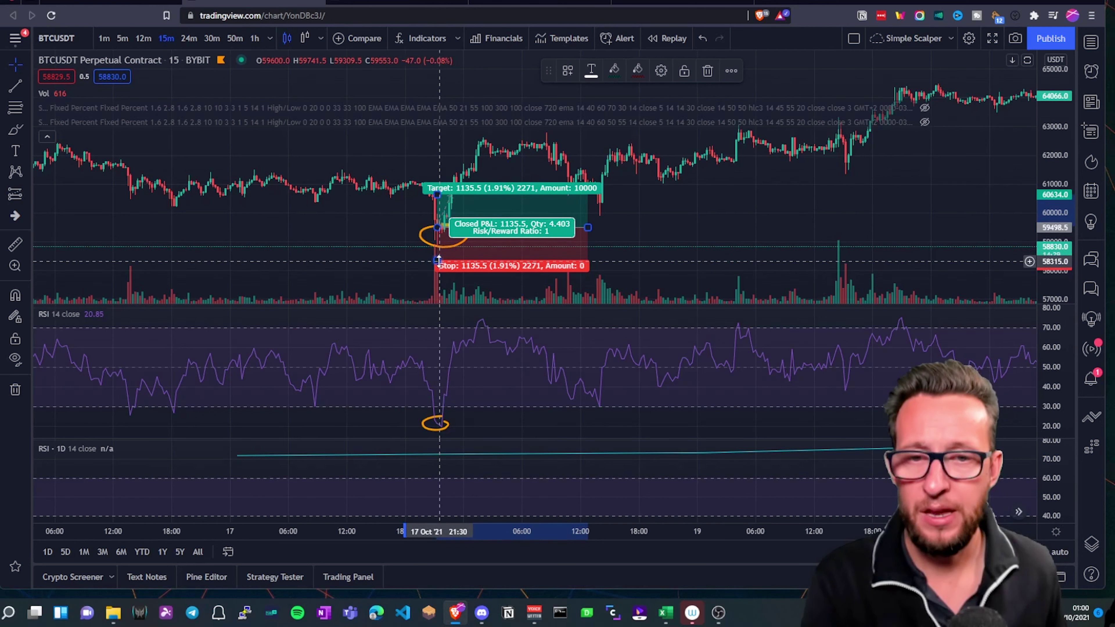
left_click_drag(438, 261, 439, 241)
left_click_drag(437, 193, 436, 201)
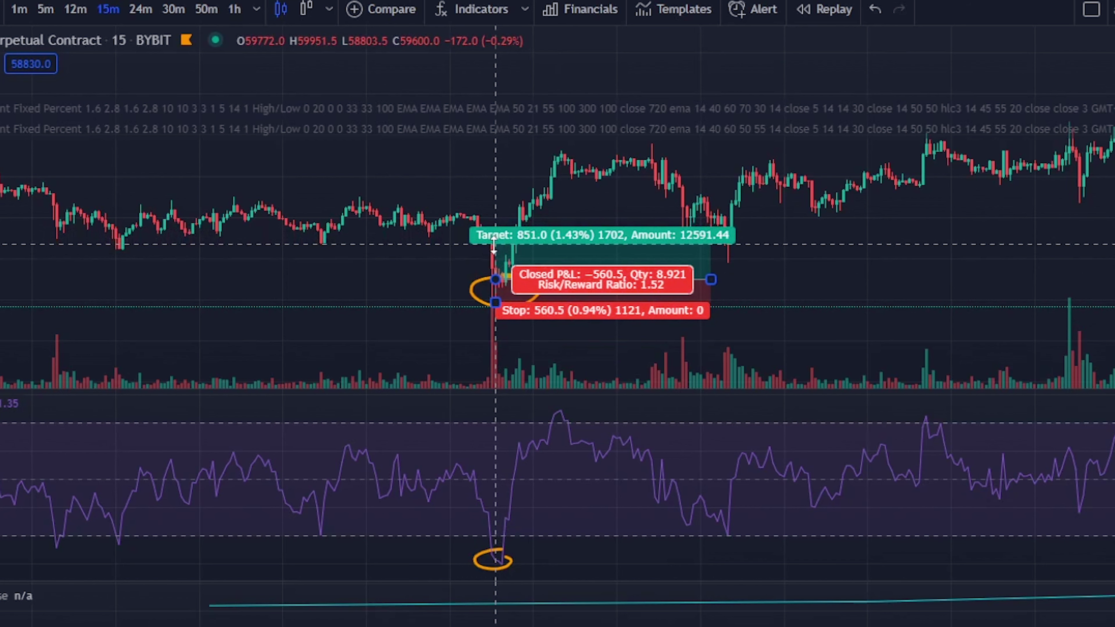
left_click_drag(494, 244, 493, 246)
left_click(767, 286)
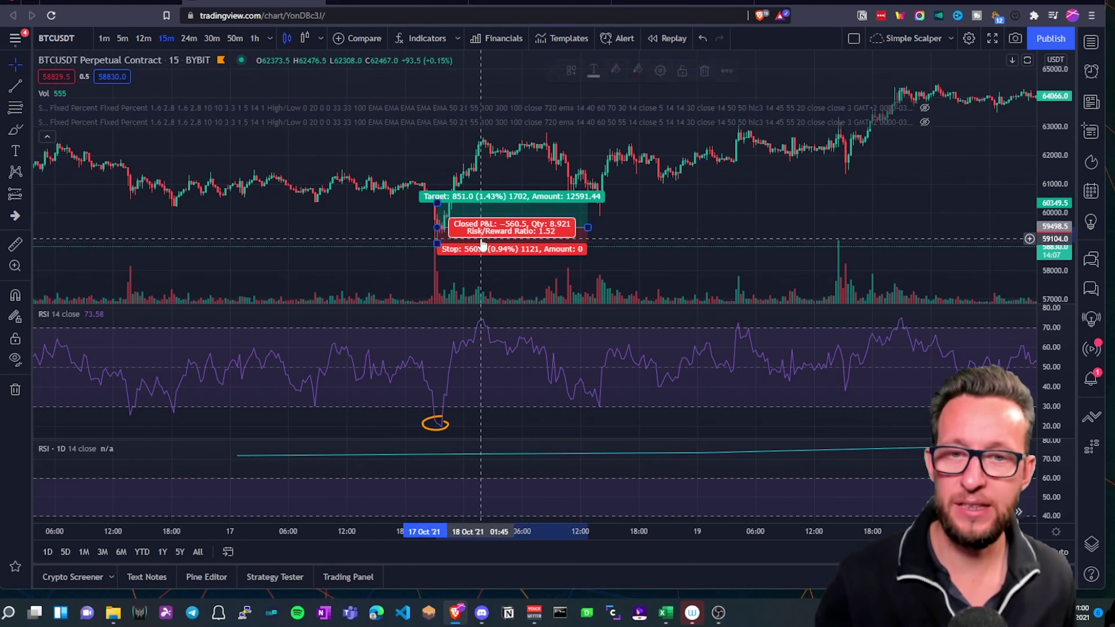
Delete the example trade and circle, then pan back to July 2021's 21 Jul dip near 29,500
key("Delete")
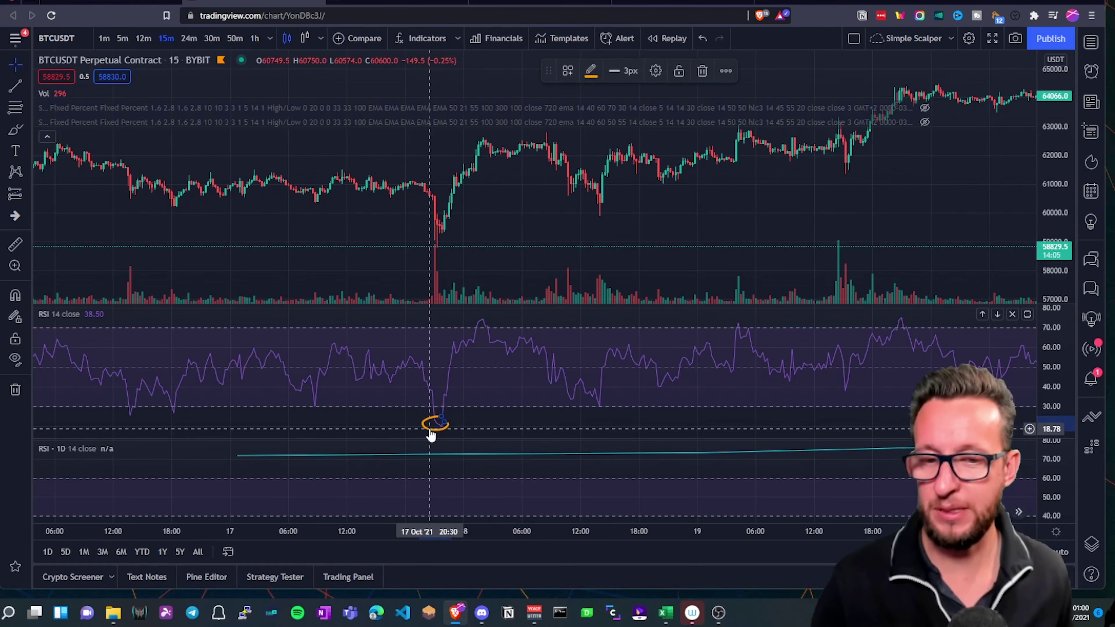
left_click_drag(162, 424, 772, 356)
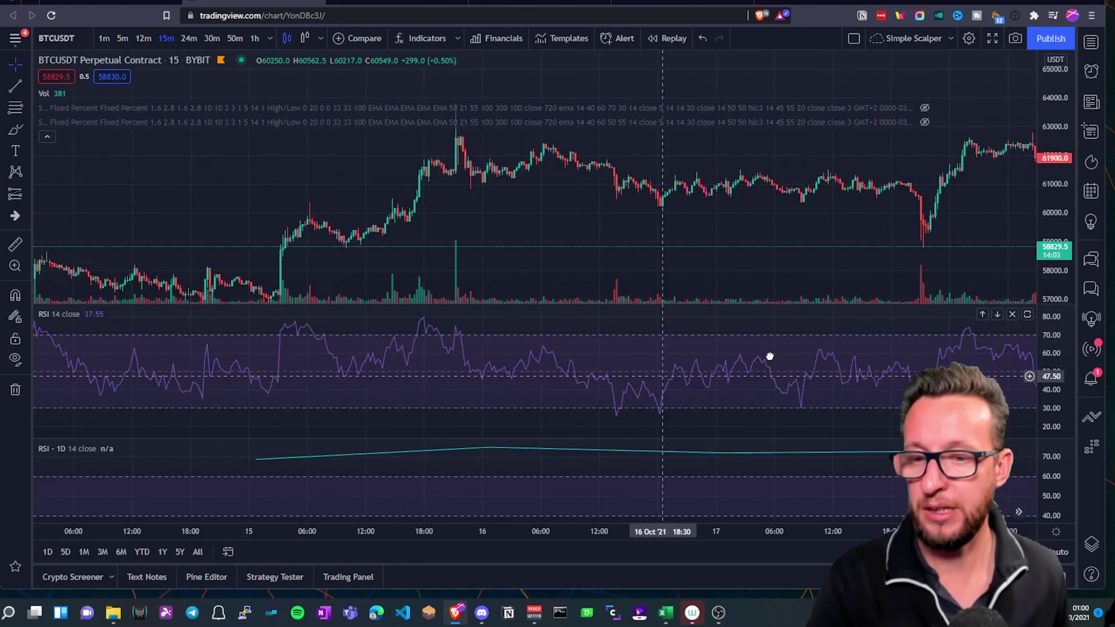
left_click_drag(187, 399, 692, 361)
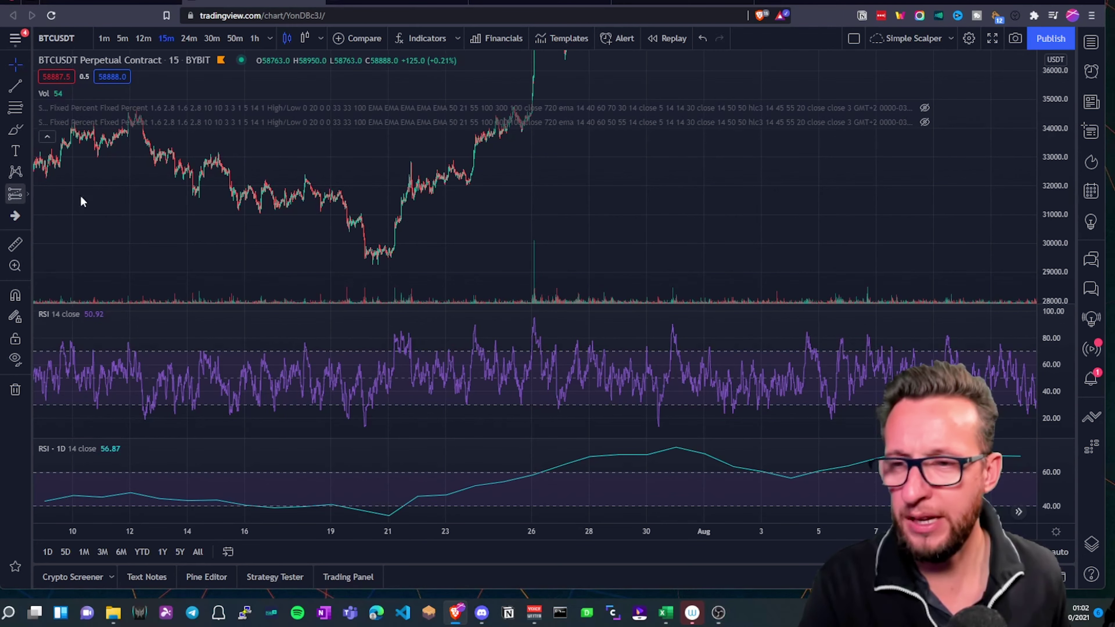
left_click(27, 194)
left_click(59, 220)
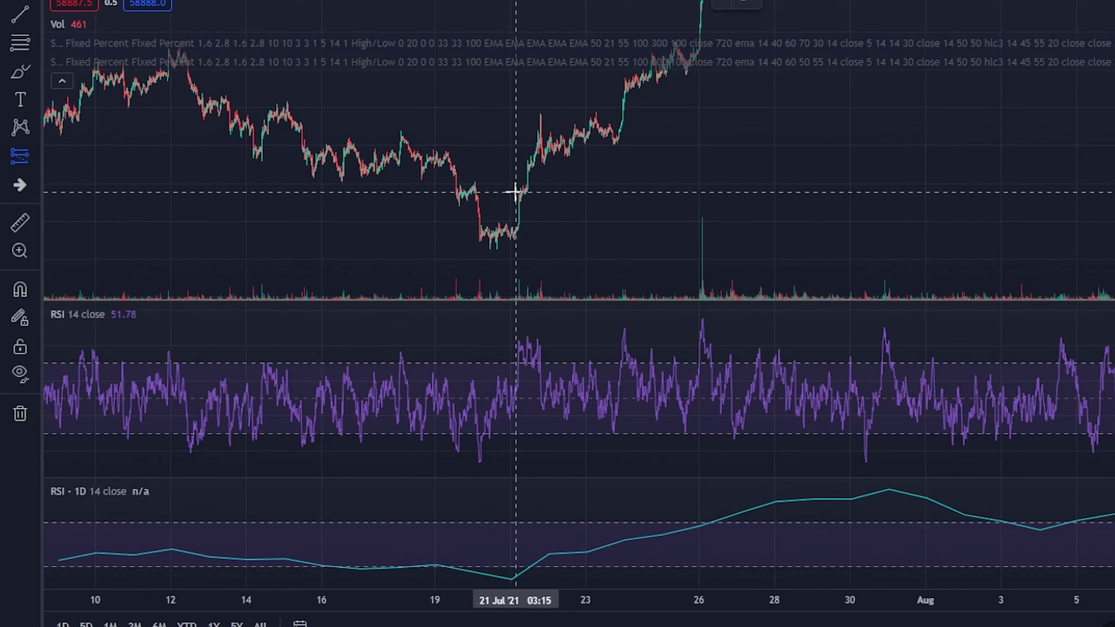
left_click(519, 192)
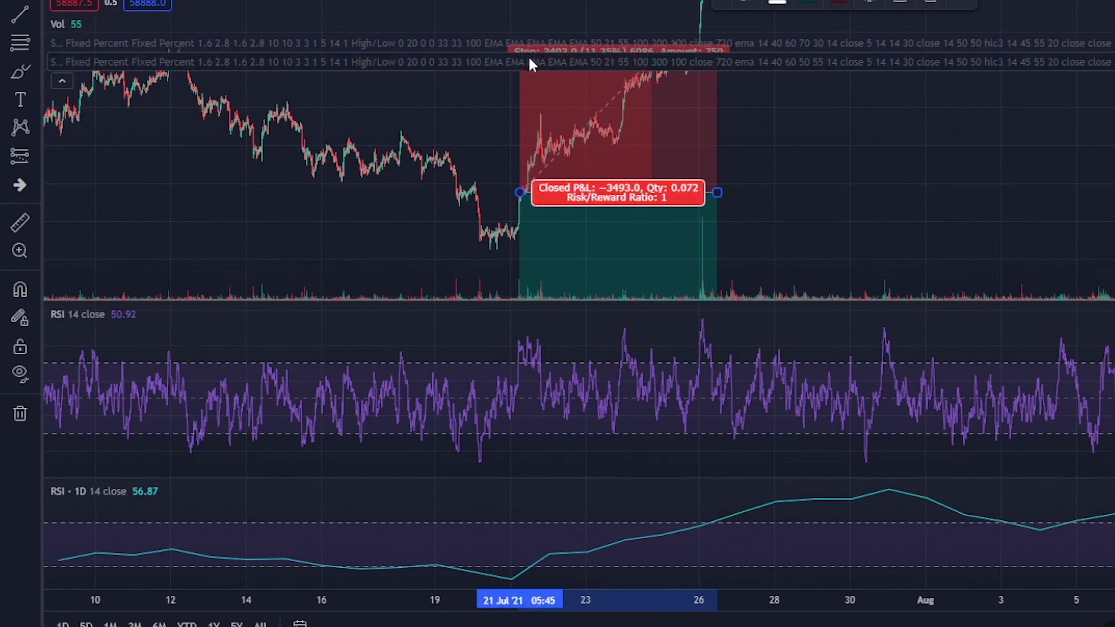
left_click_drag(492, 145, 483, 155)
left_click(496, 127)
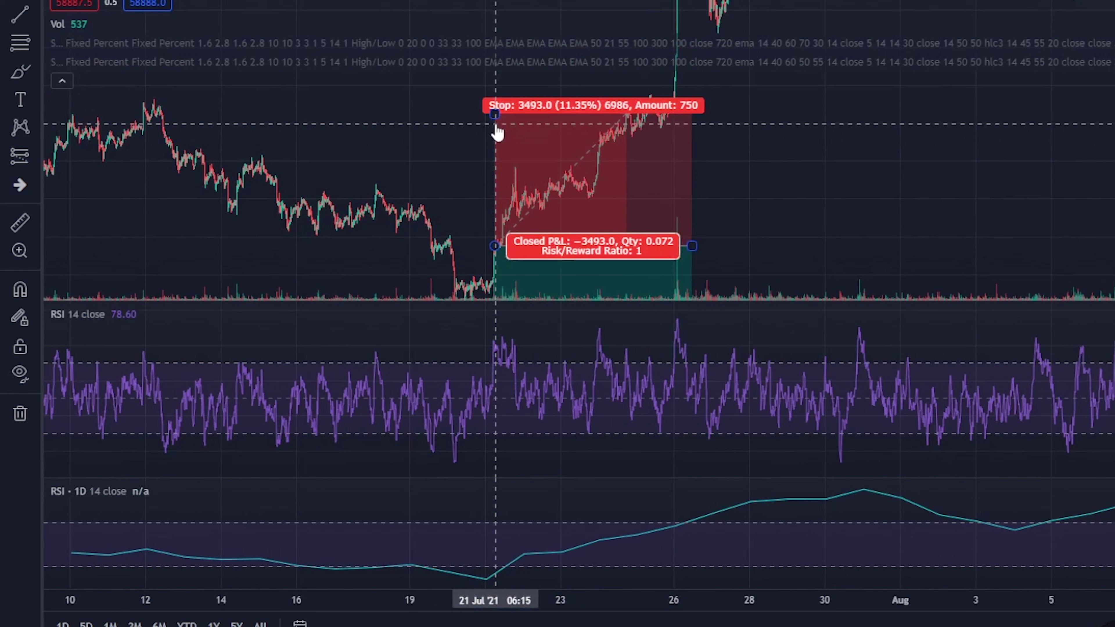
left_click_drag(496, 115, 488, 205)
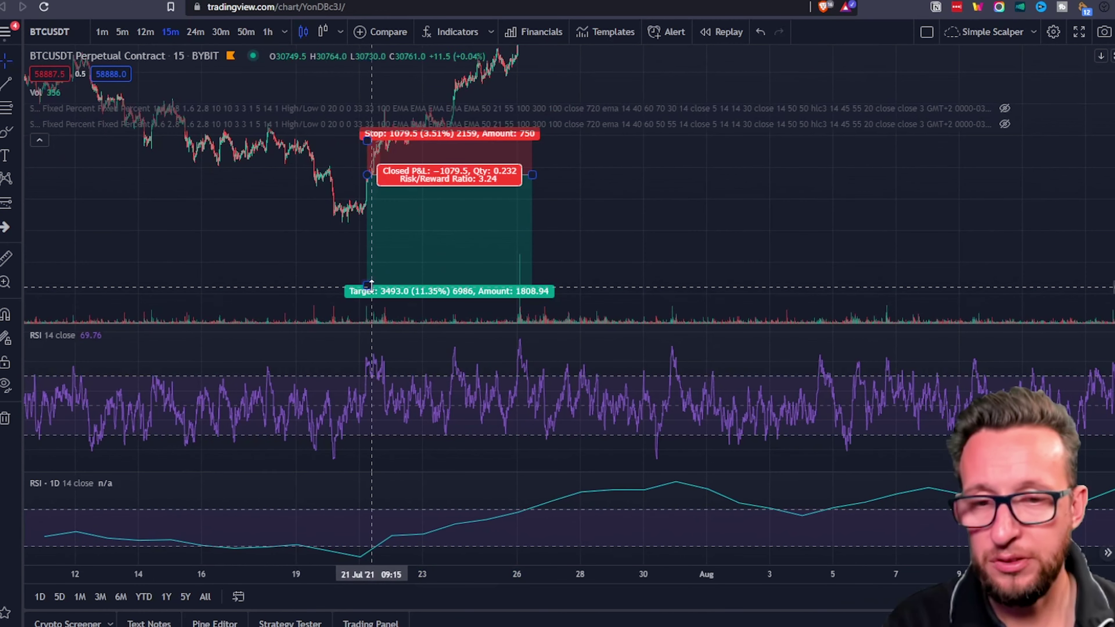
left_click_drag(371, 285, 377, 219)
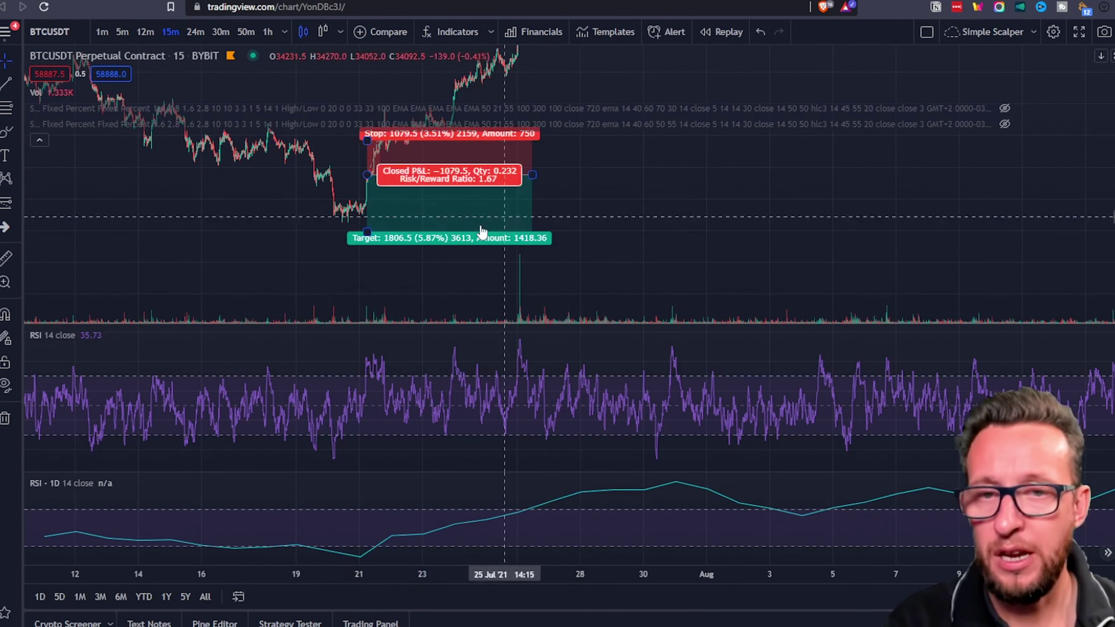
left_click(643, 240)
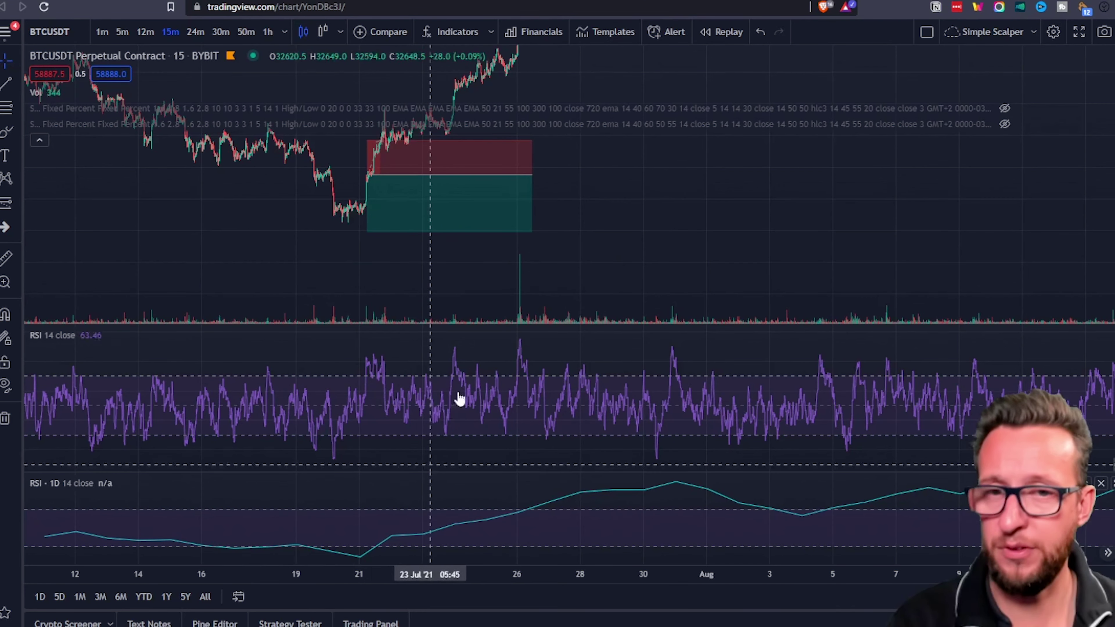
left_click(436, 226)
key("Delete")
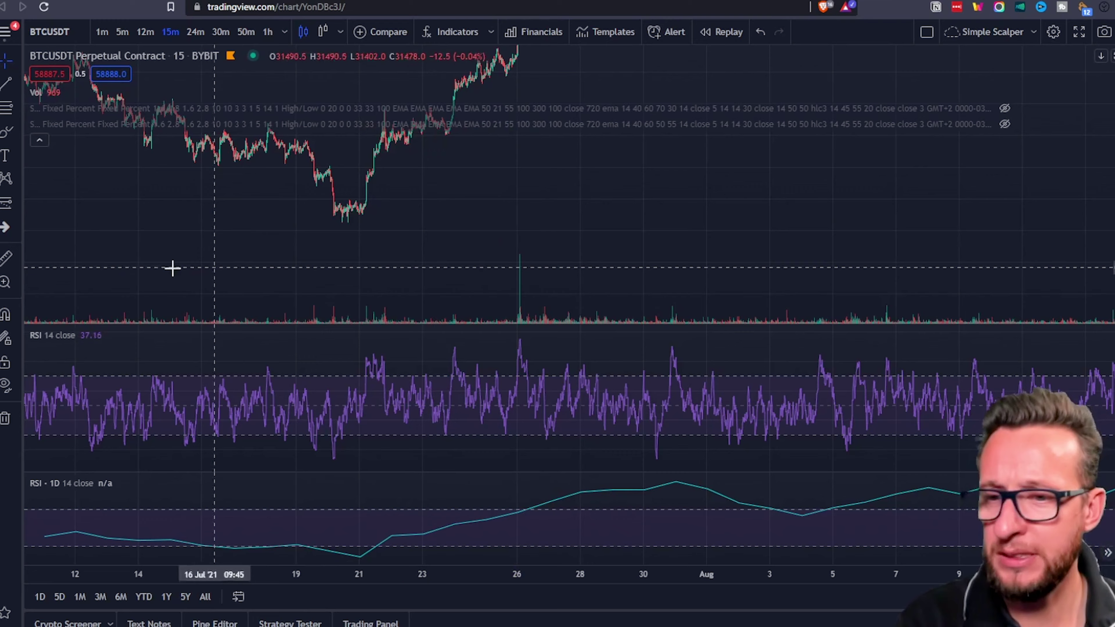
Open the built-in RSI indicator's source code in Pine Editor and copy it
mouse_move(74, 330)
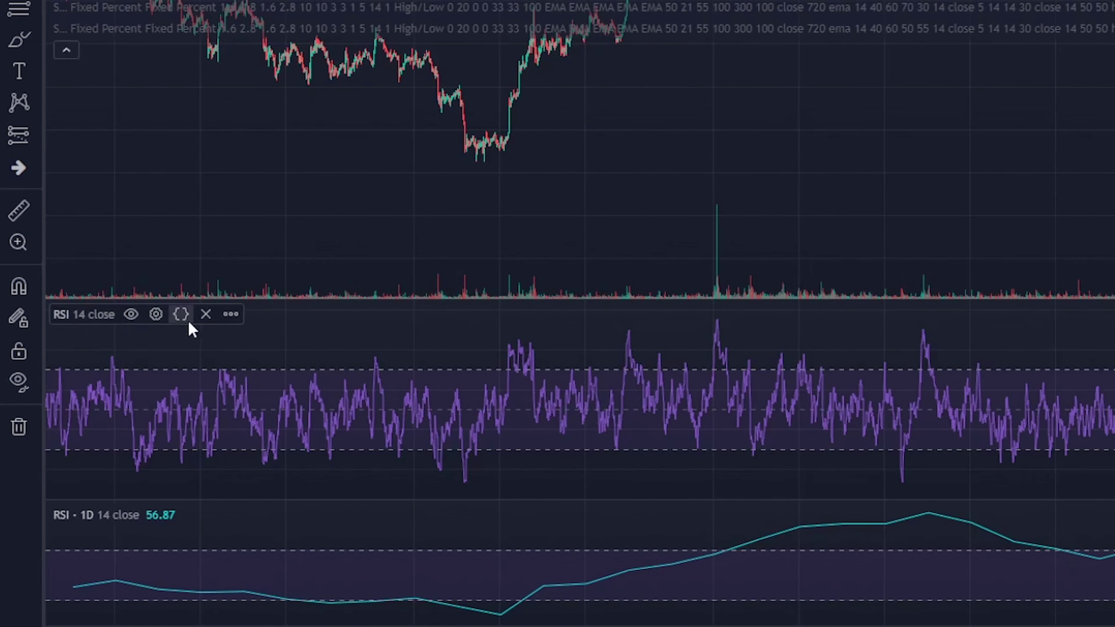
left_click(179, 323)
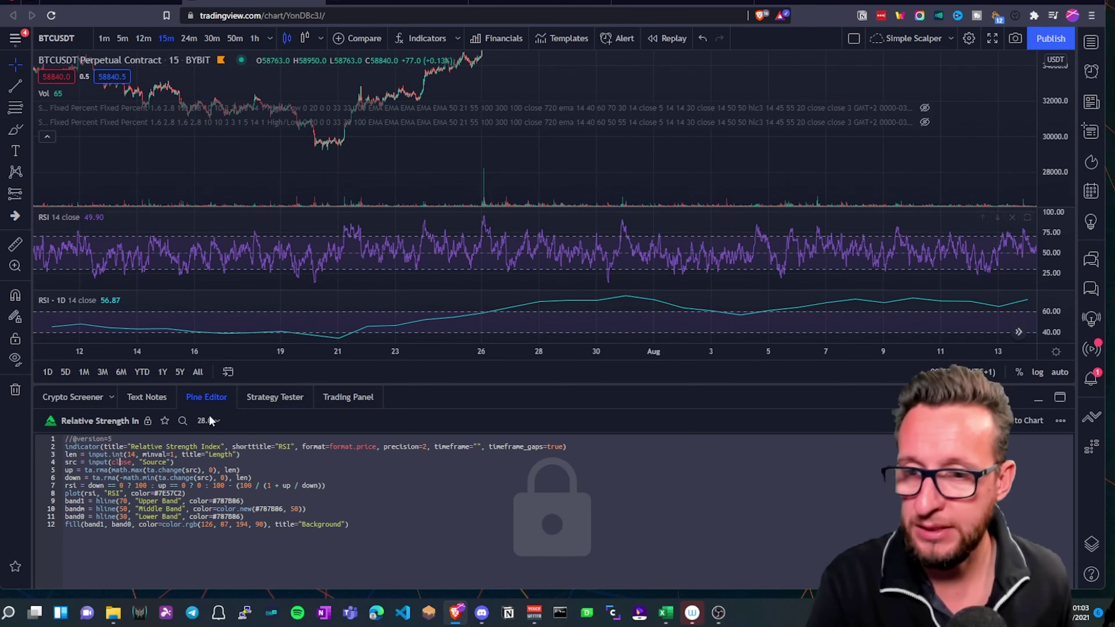
right_click(66, 457)
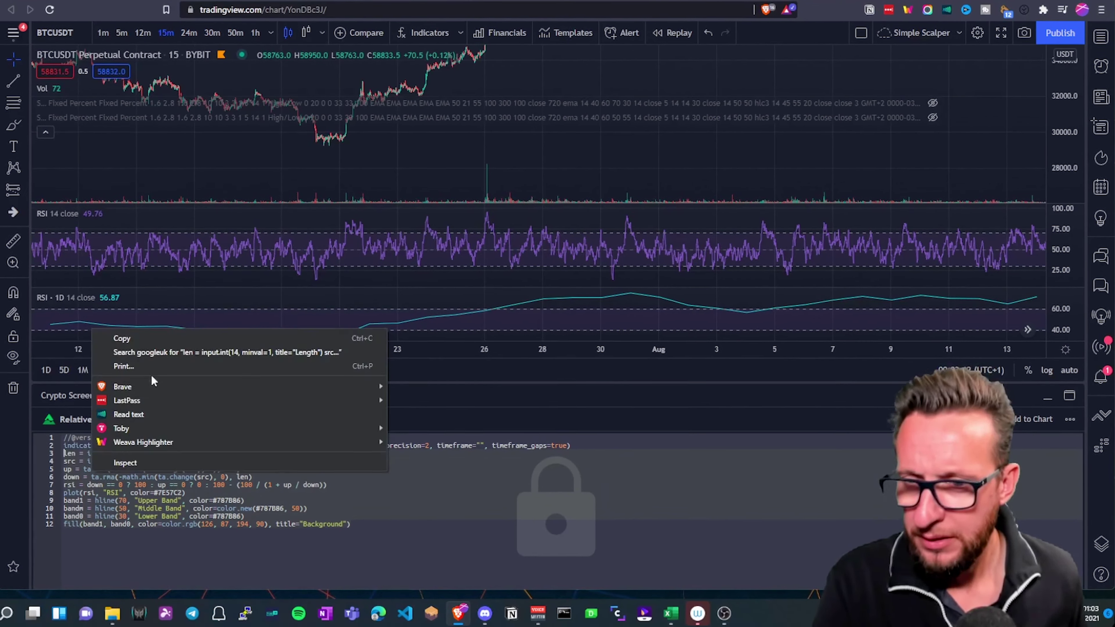
key("Escape")
Paste the RSI code at the end of Simple Scalper, removing band, fill and duplicate RSI lines
left_click(966, 104)
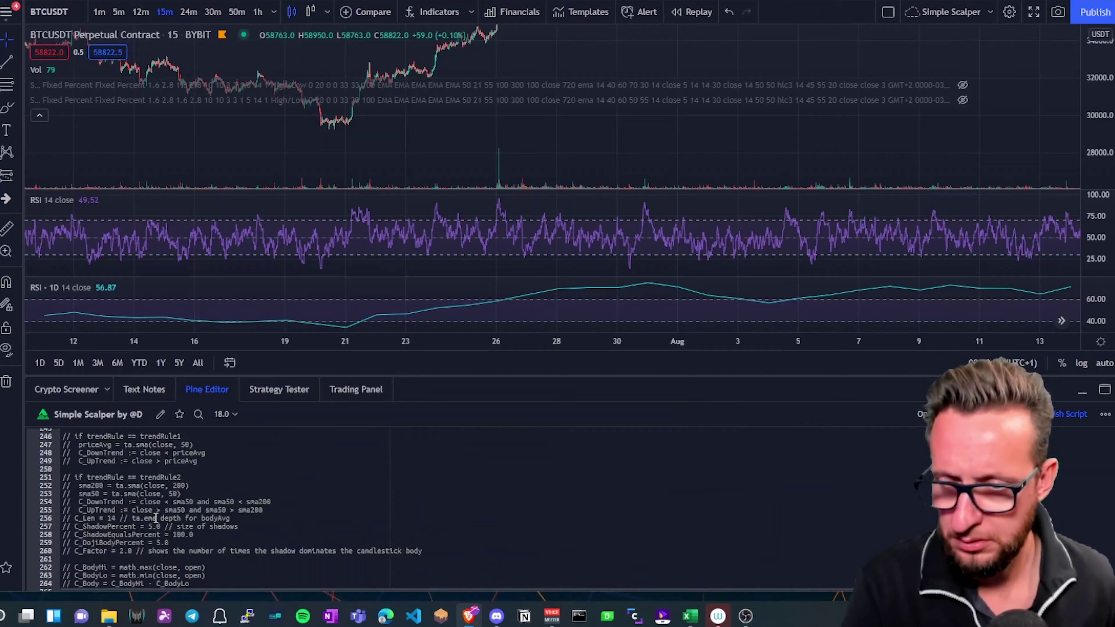
key("ctrl+End")
key("ctrl+v")
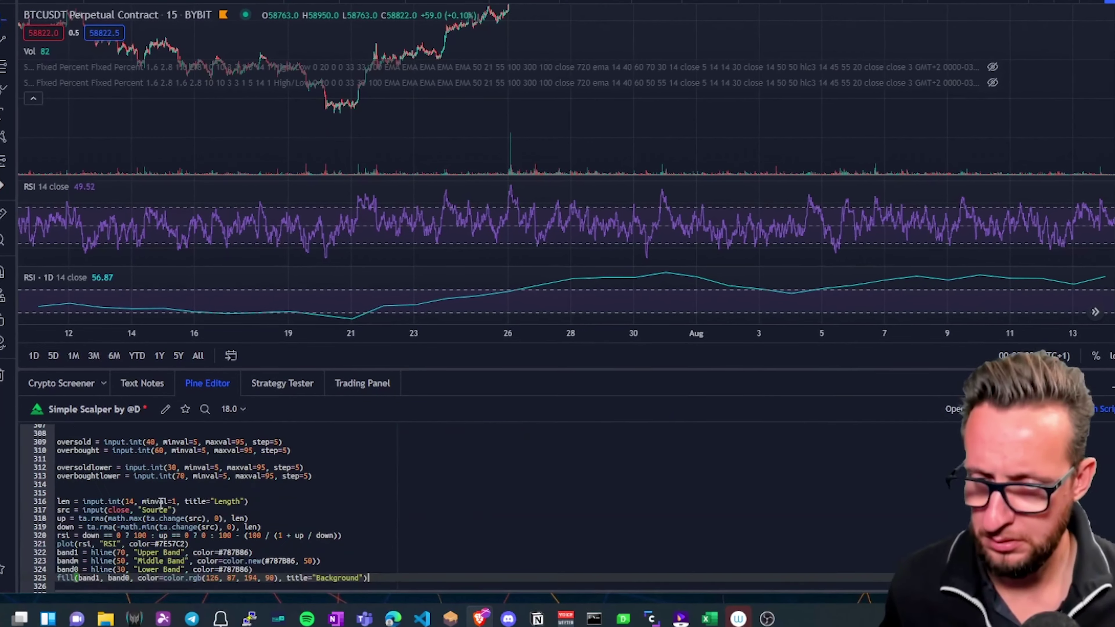
scroll(161, 505, "up", 3)
scroll(161, 505, "down", 5)
left_click_drag(369, 539, 51, 450)
key("Delete")
scroll(89, 516, "up", 3)
scroll(89, 517, "down", 3)
key("Delete")
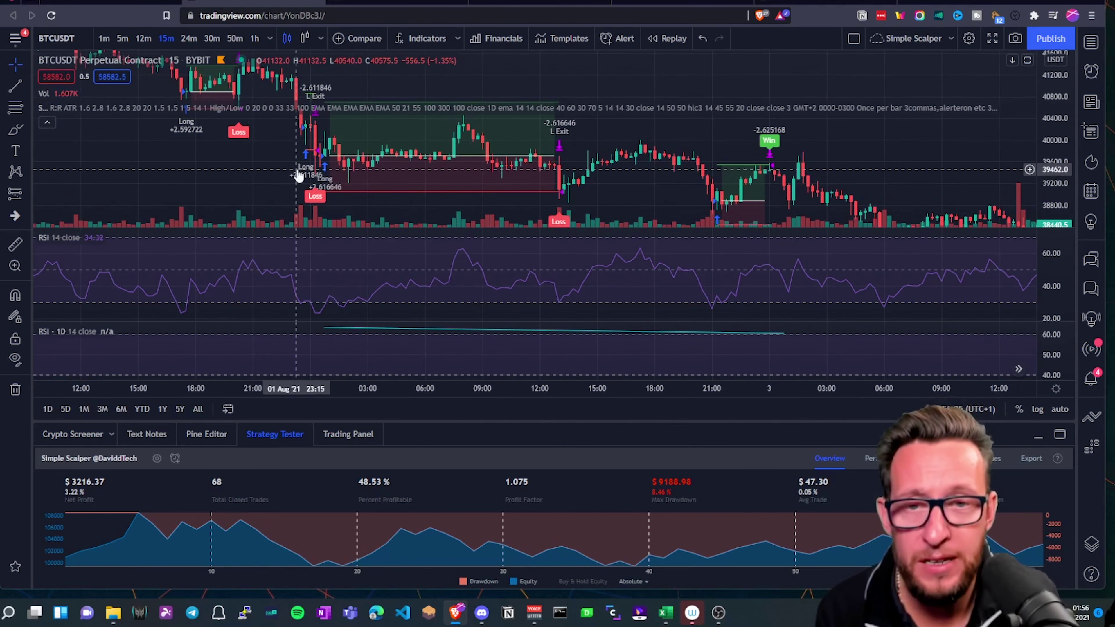
Select Simple Scalper on the chart and collapse the Strategy Tester results panel
left_click_drag(297, 174, 273, 175)
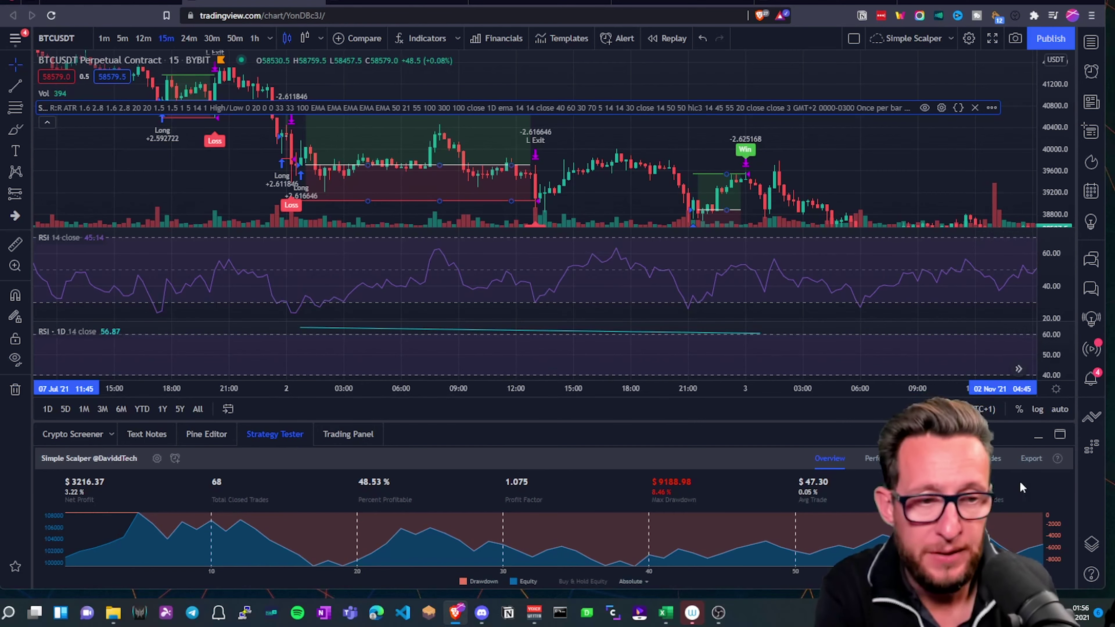
left_click(1037, 442)
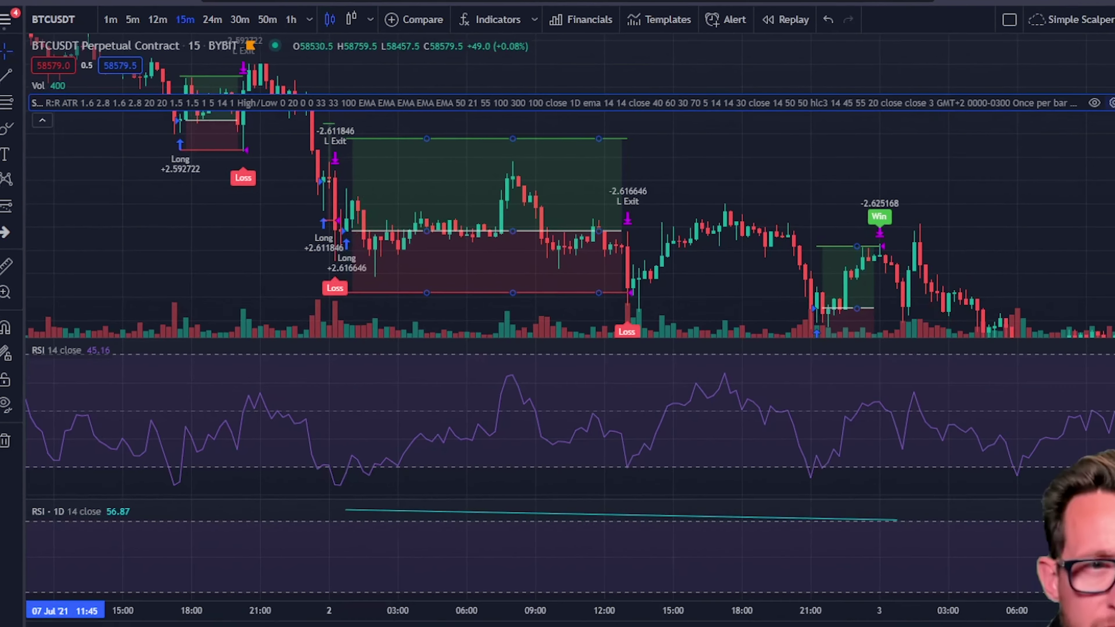
Review Simple Scalper's inputs, keeping 1-day resolution with 40/60 and 30/70 RSI levels
double_click(379, 255)
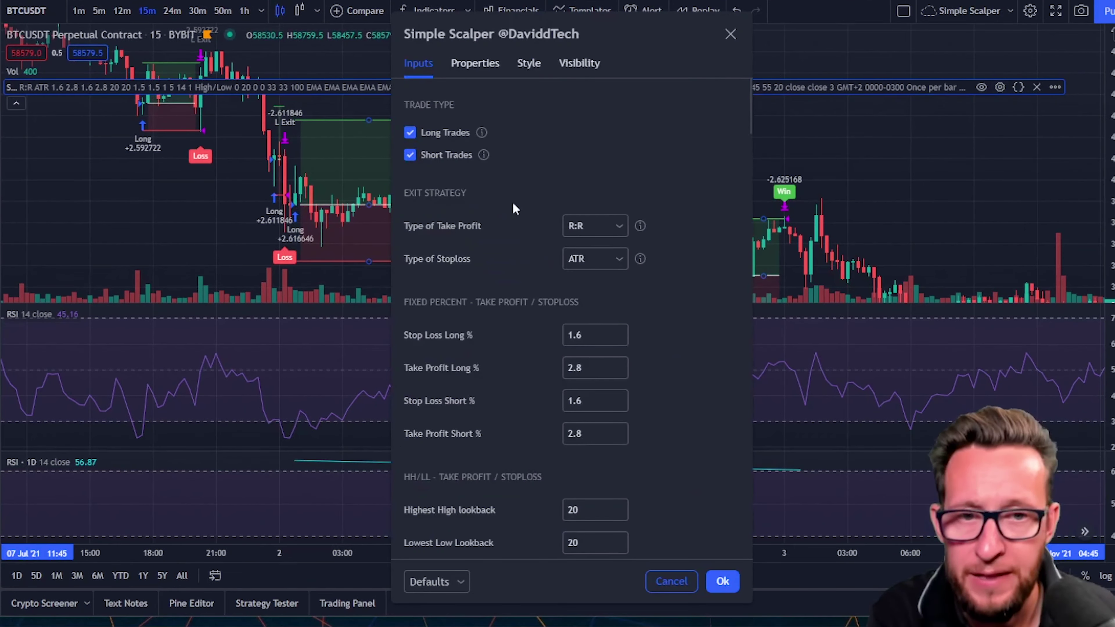
scroll(537, 378, "down", 15)
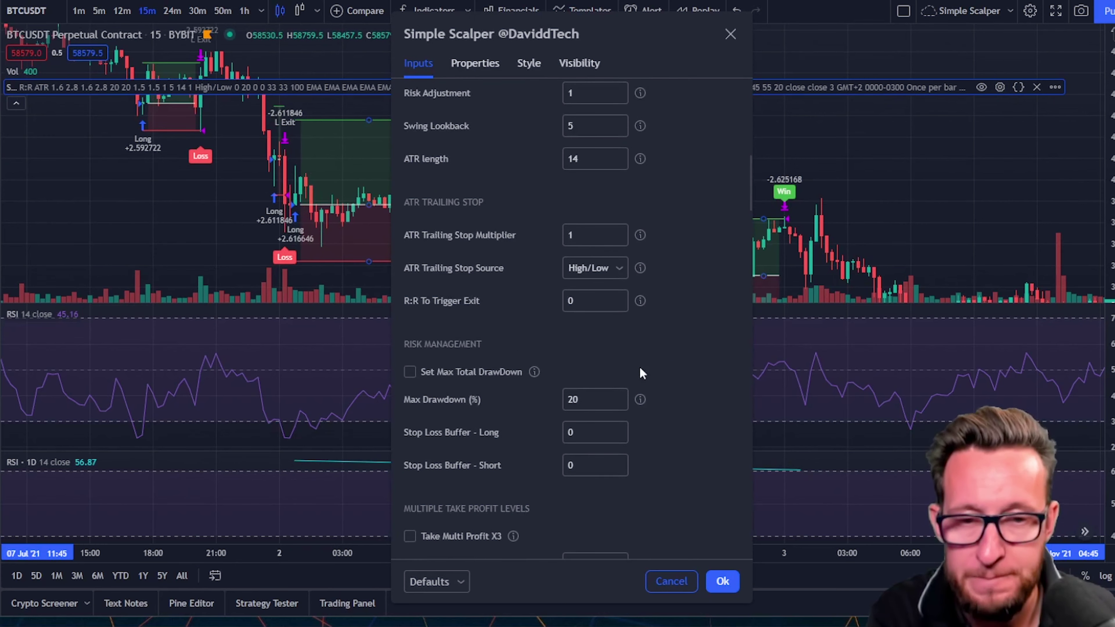
scroll(540, 467, "down", 15)
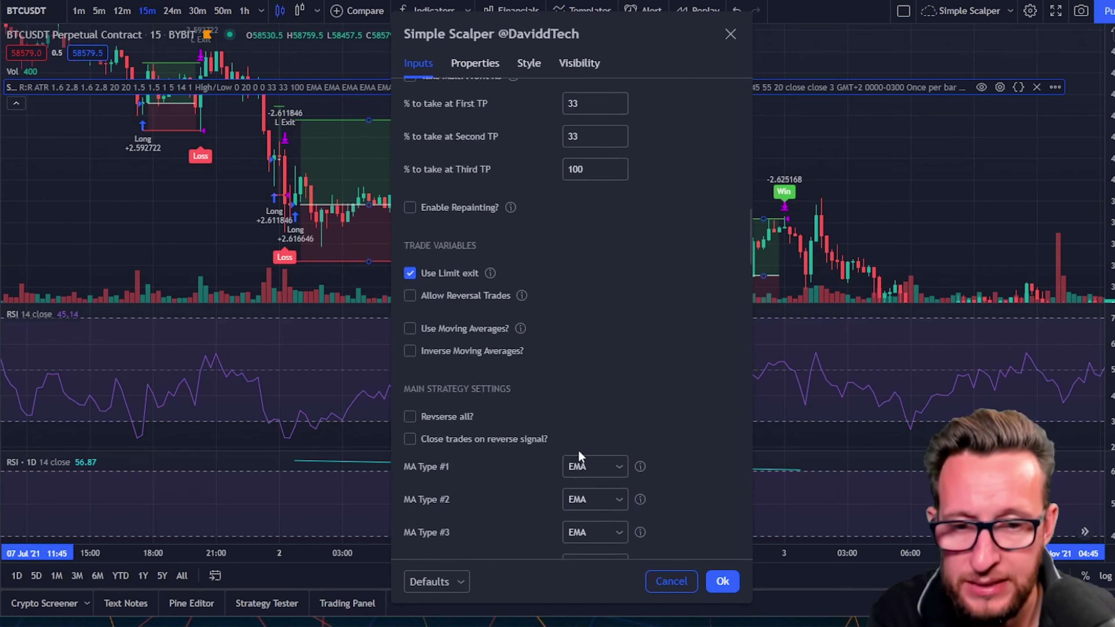
scroll(602, 407, "down", 6)
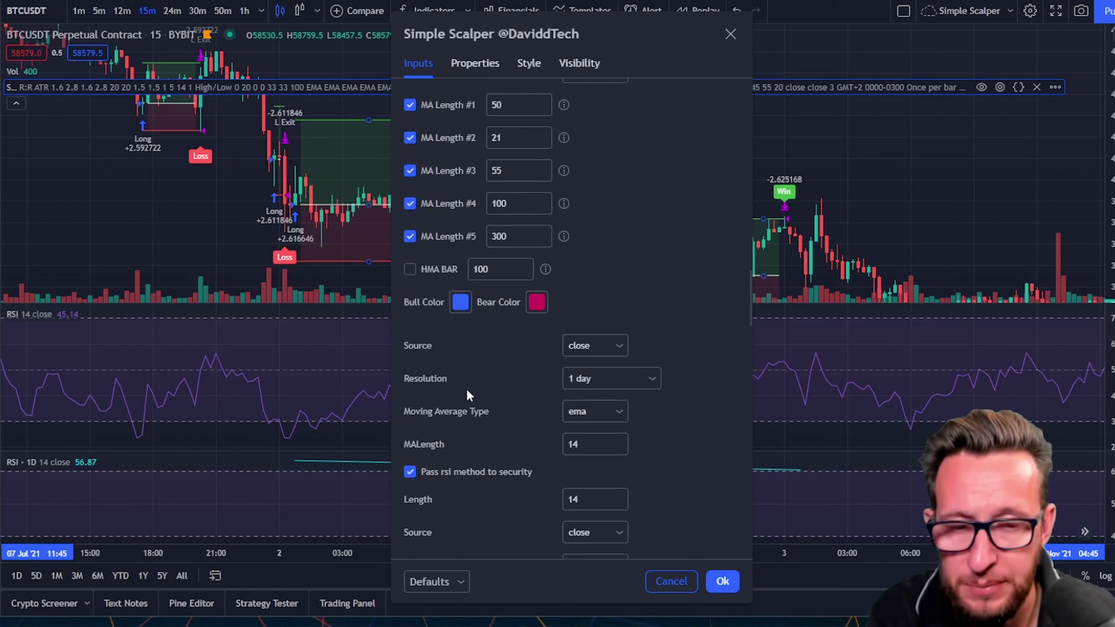
scroll(566, 308, "down", 4)
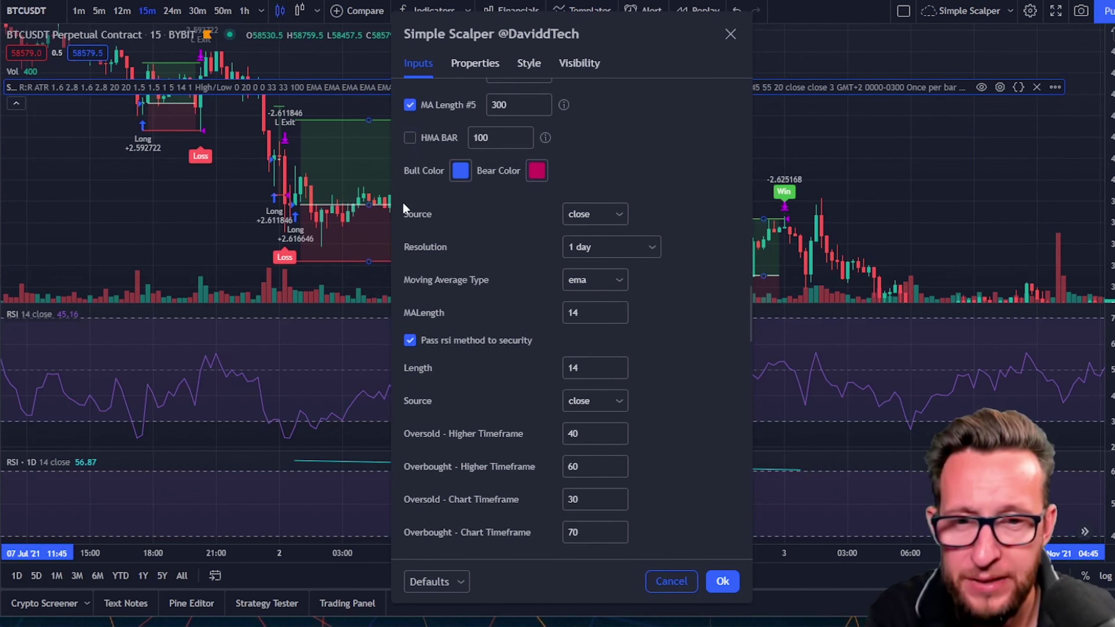
scroll(480, 432, "down", 2)
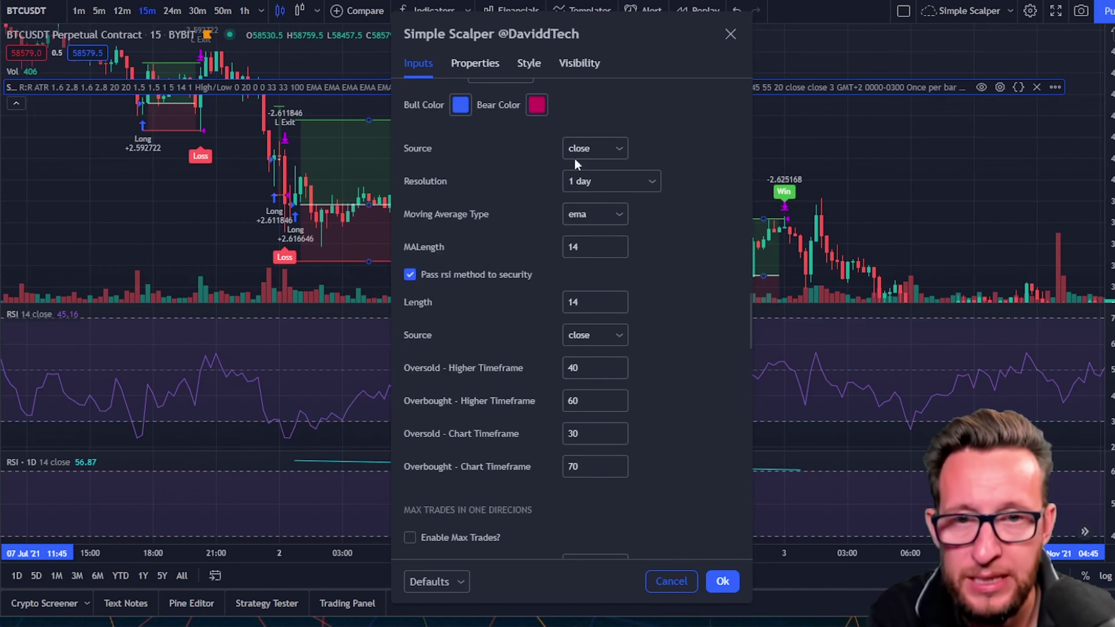
left_click(627, 182)
key("Escape")
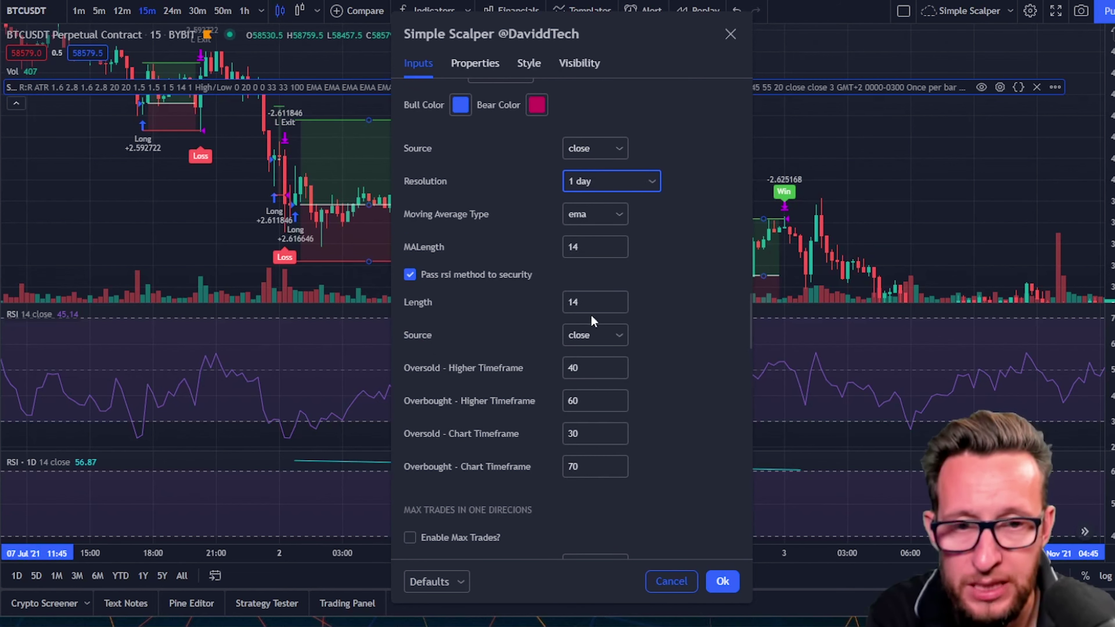
scroll(443, 365, "down", 4)
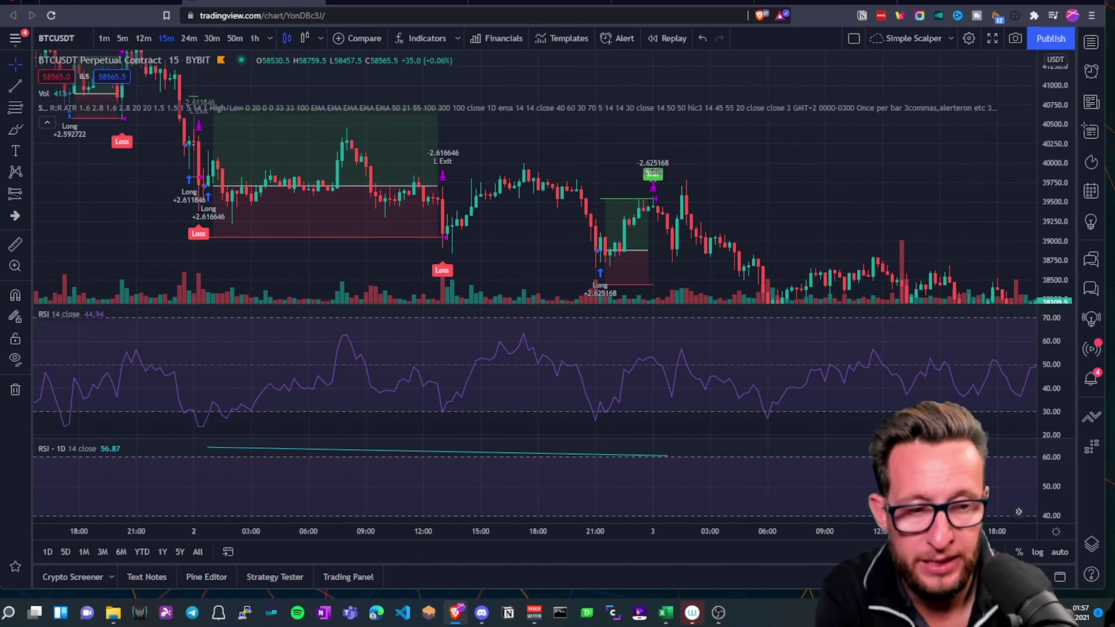
left_click(292, 584)
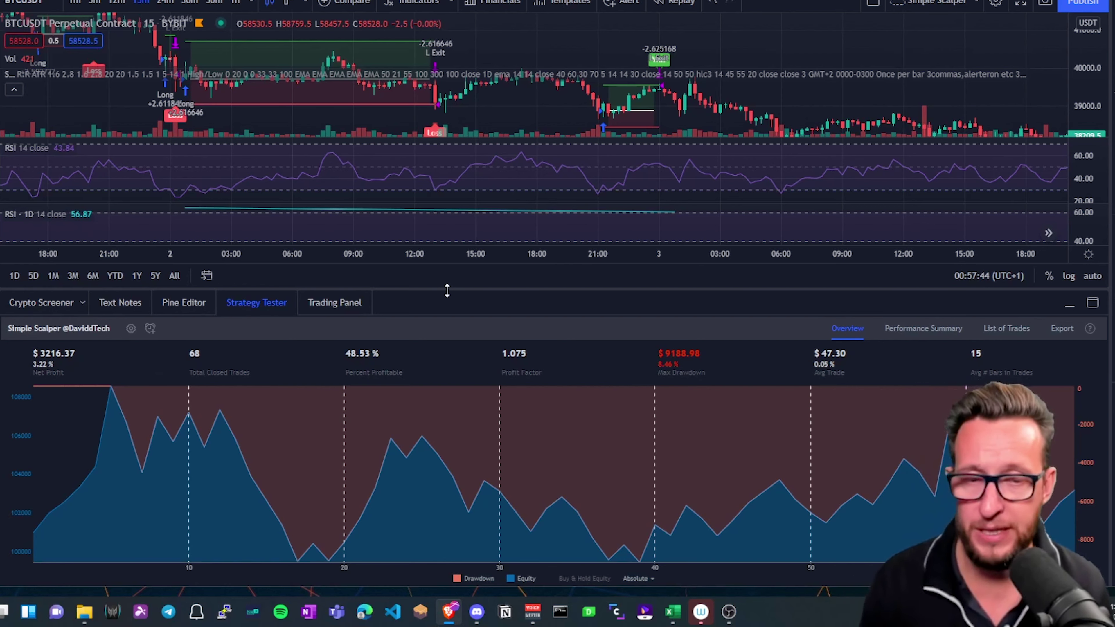
Drag the Strategy Tester divider down to enlarge the chart and collapse the legend's indicator rows
left_click_drag(447, 295, 438, 370)
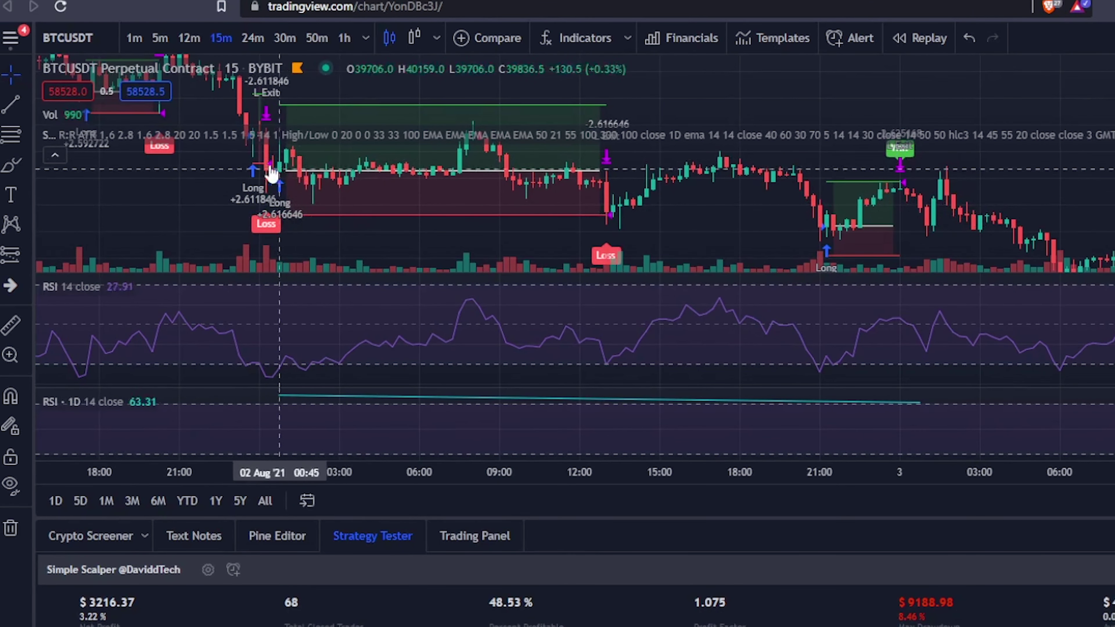
left_click(55, 156)
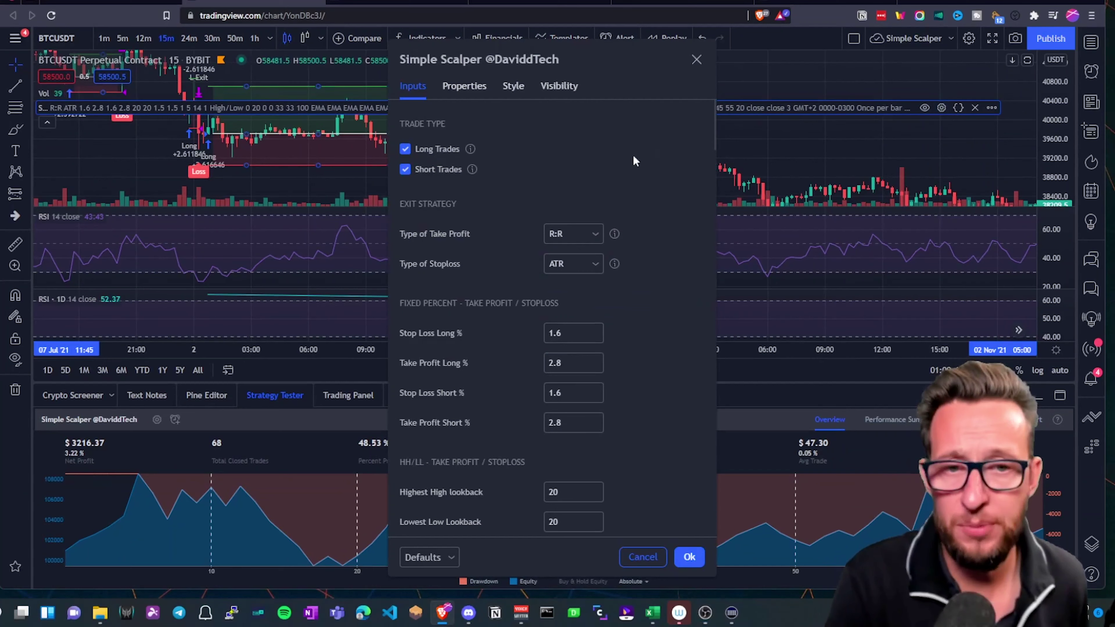
Switch Take Profit and Stoploss types to Fixed Percent (2.8% target, 1.6% stop), then scroll to the RSI settings
left_click(590, 239)
left_click(590, 257)
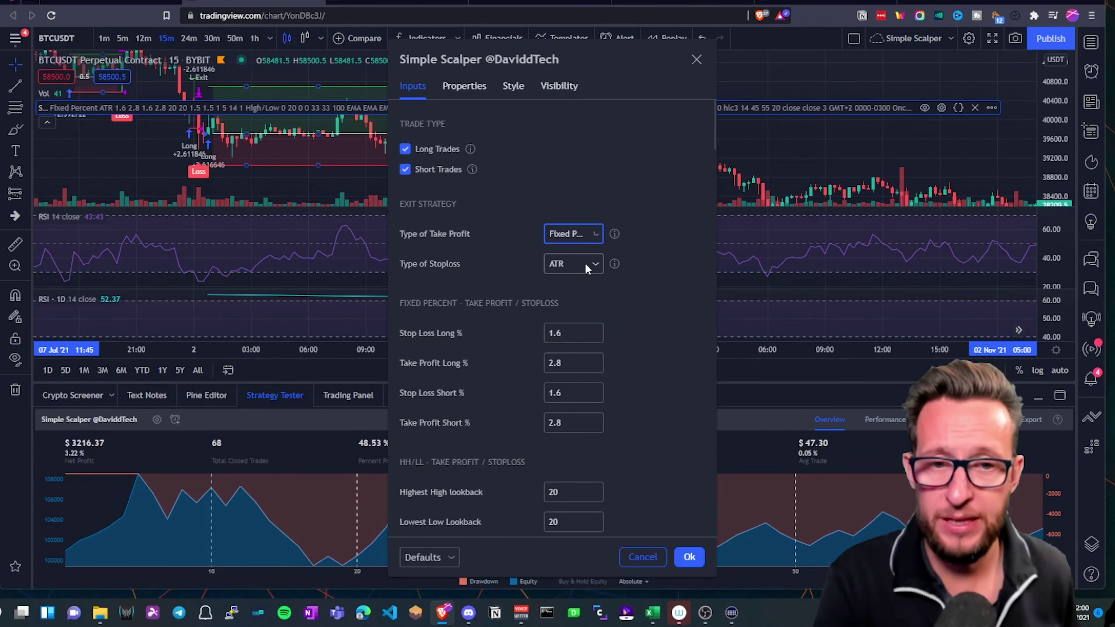
left_click(584, 264)
left_click(575, 286)
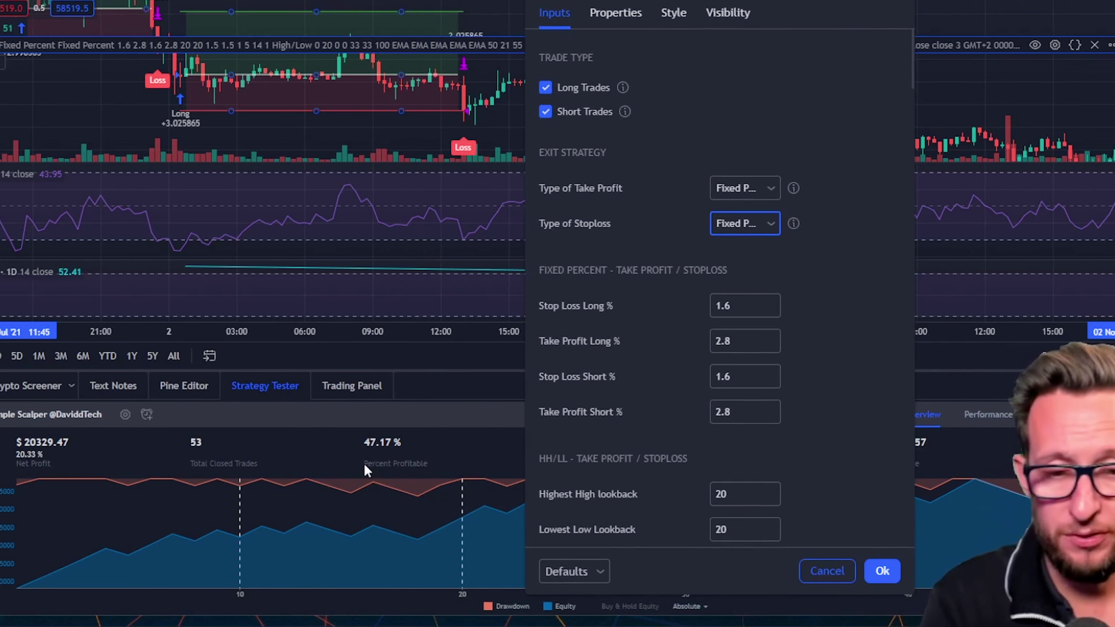
scroll(722, 455, "down", 5)
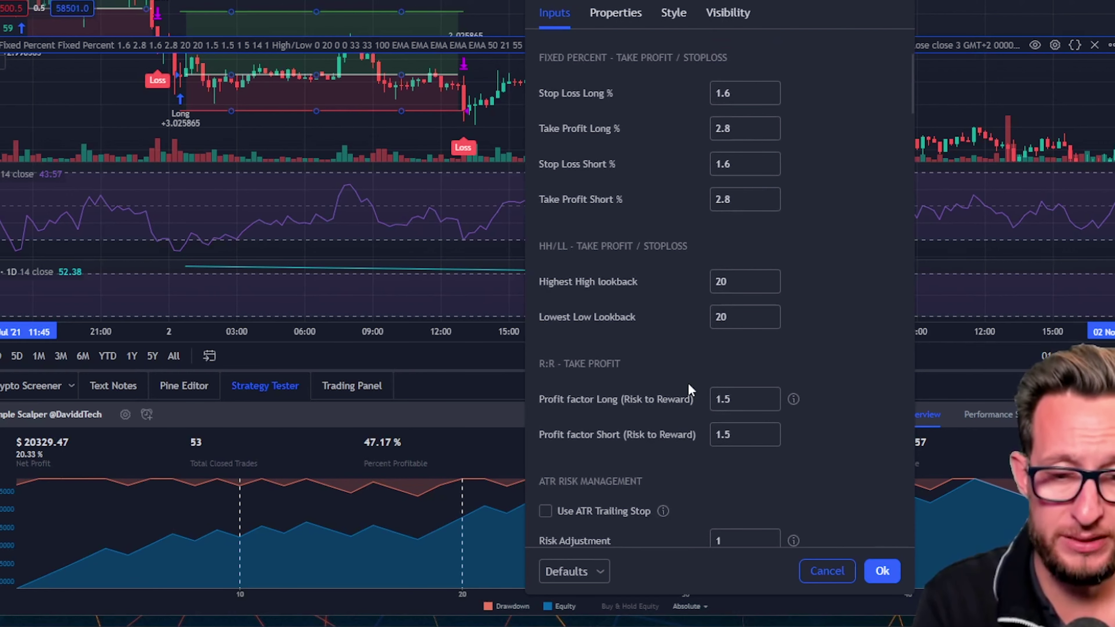
scroll(688, 382, "down", 3)
scroll(692, 381, "down", 17)
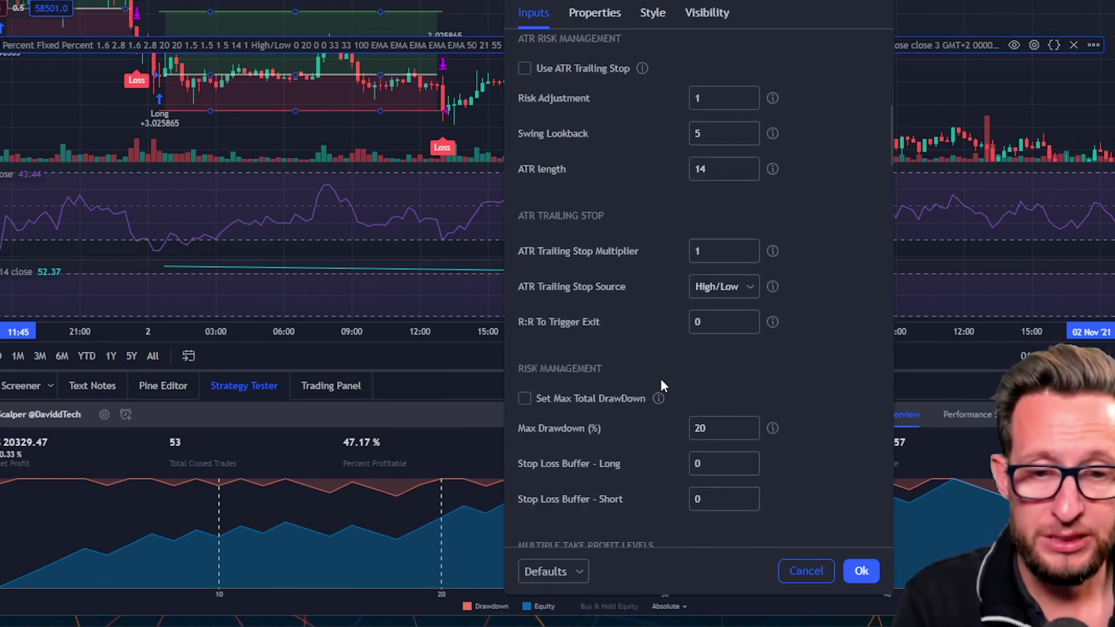
scroll(664, 382, "down", 14)
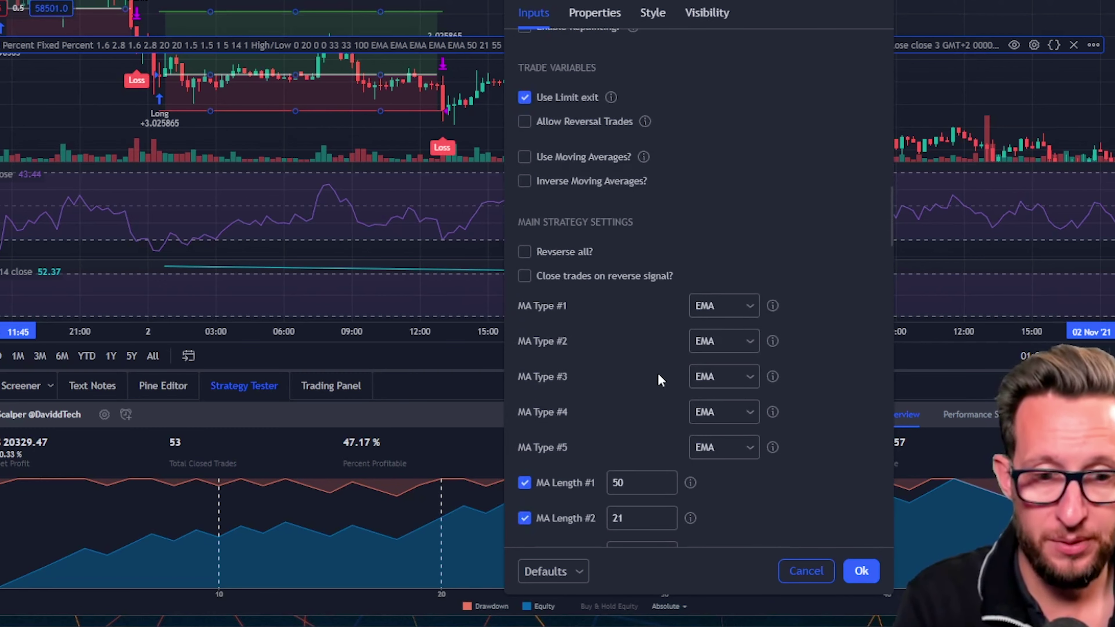
scroll(721, 372, "down", 4)
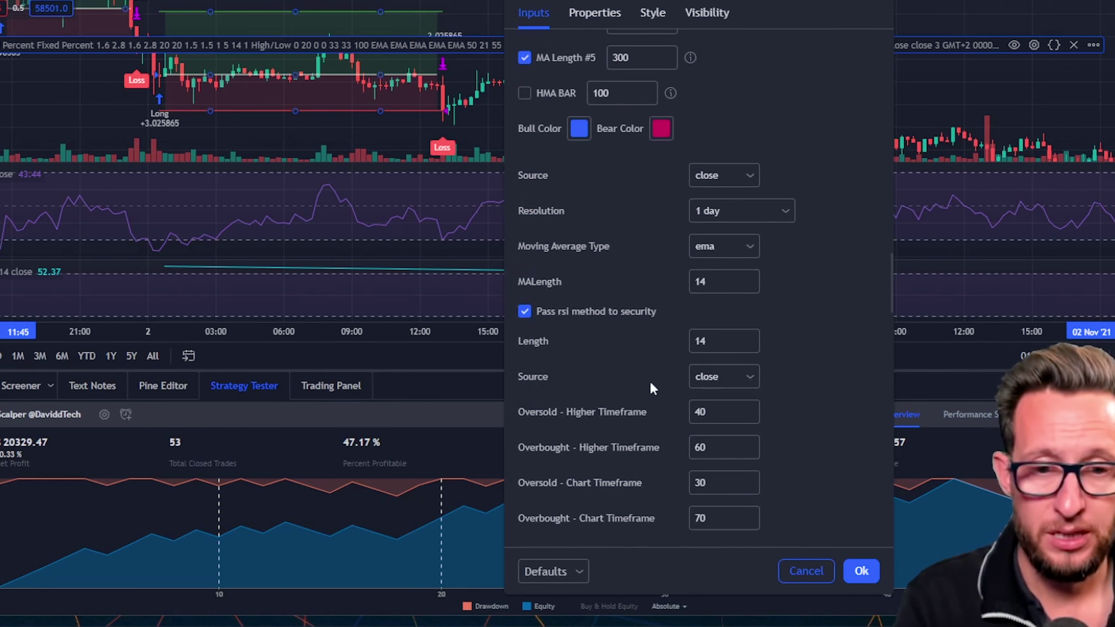
Set the RSI resolution to 12 hours, chart-timeframe oversold to 53 and overbought to 47
left_click(740, 213)
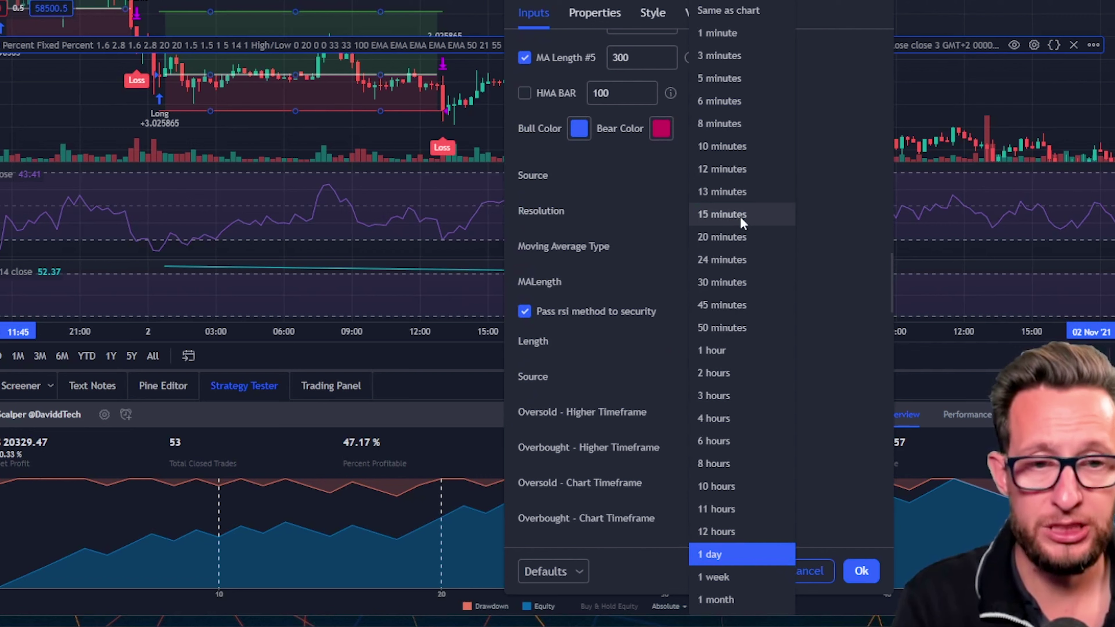
left_click(742, 529)
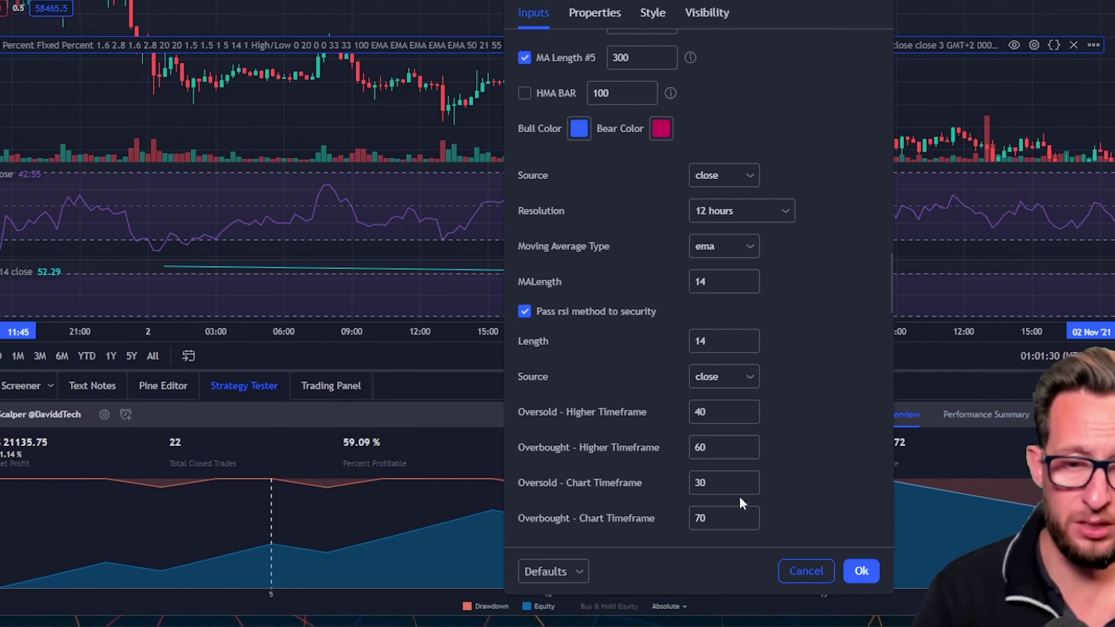
scroll(703, 483, "down", 3)
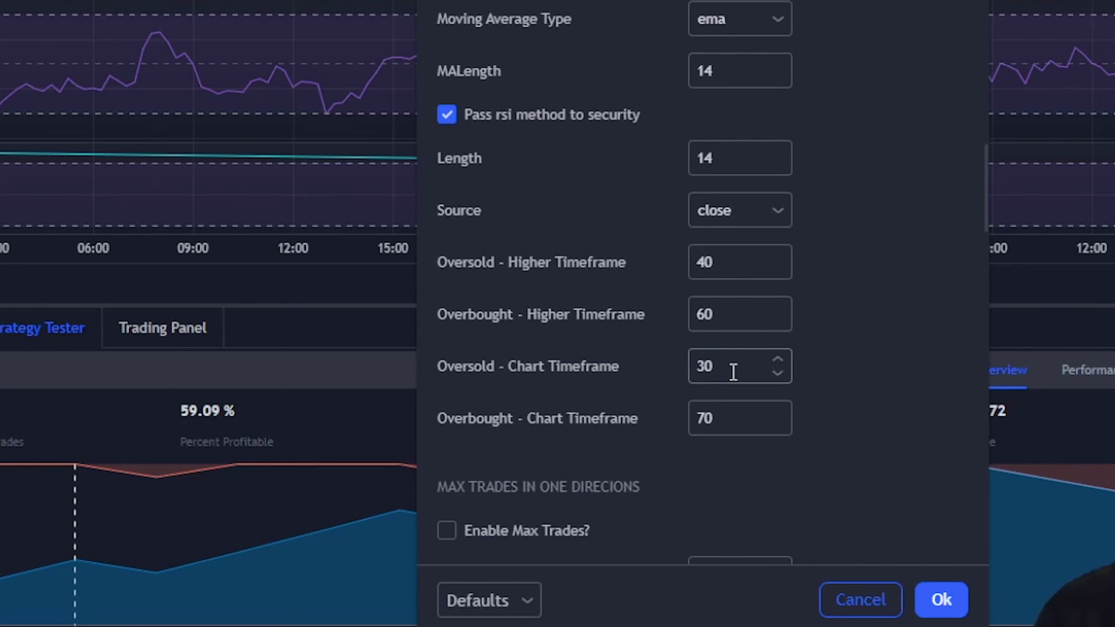
left_click(703, 371)
type("51")
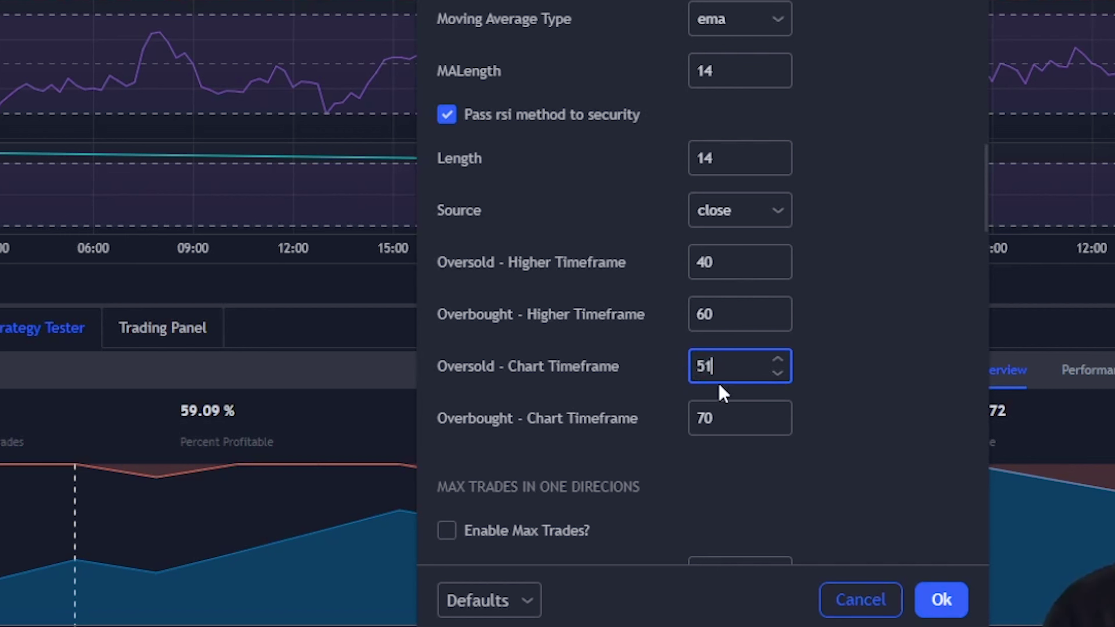
left_click(723, 408)
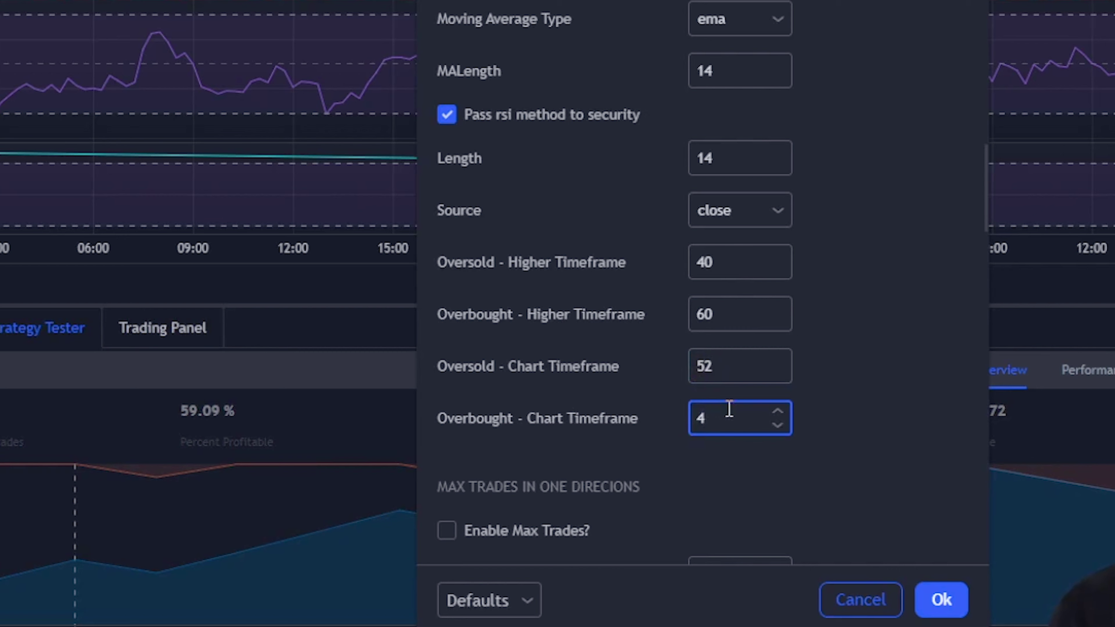
left_click(889, 363)
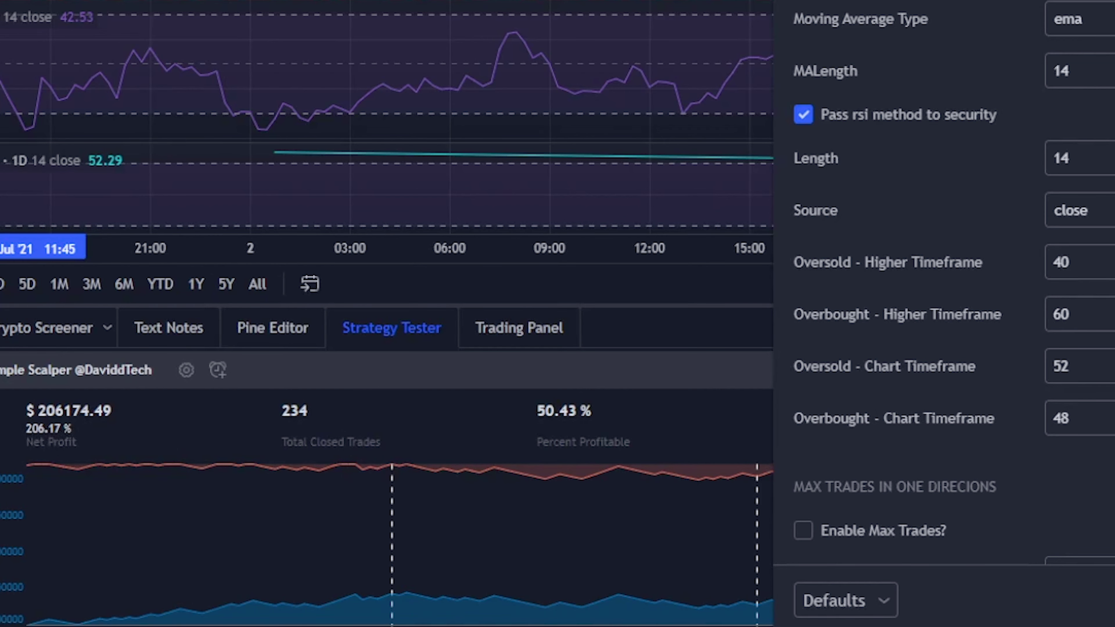
left_click(816, 422)
left_click(740, 472)
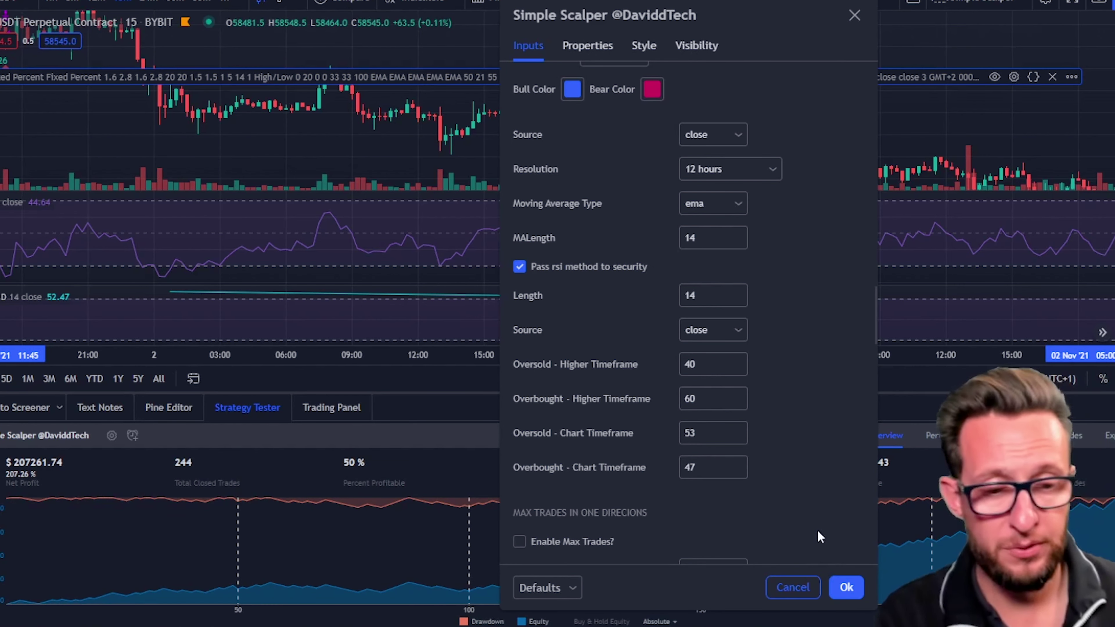
Apply the changed strategy settings and open the script's code in an enlarged Pine Editor
left_click(845, 588)
left_click(166, 397)
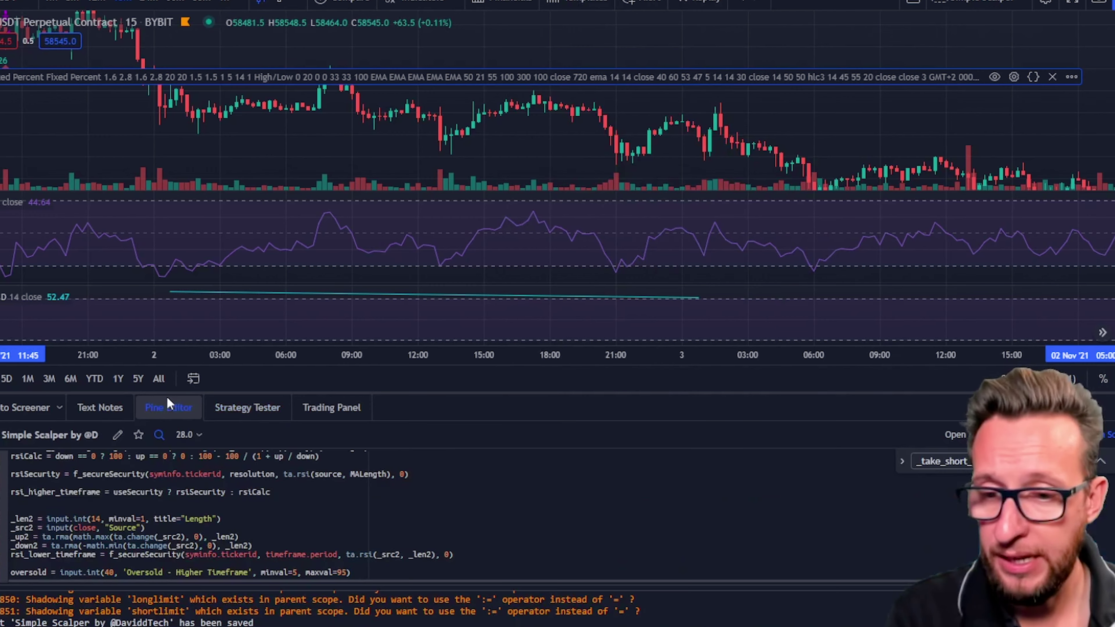
left_click_drag(236, 392, 270, 199)
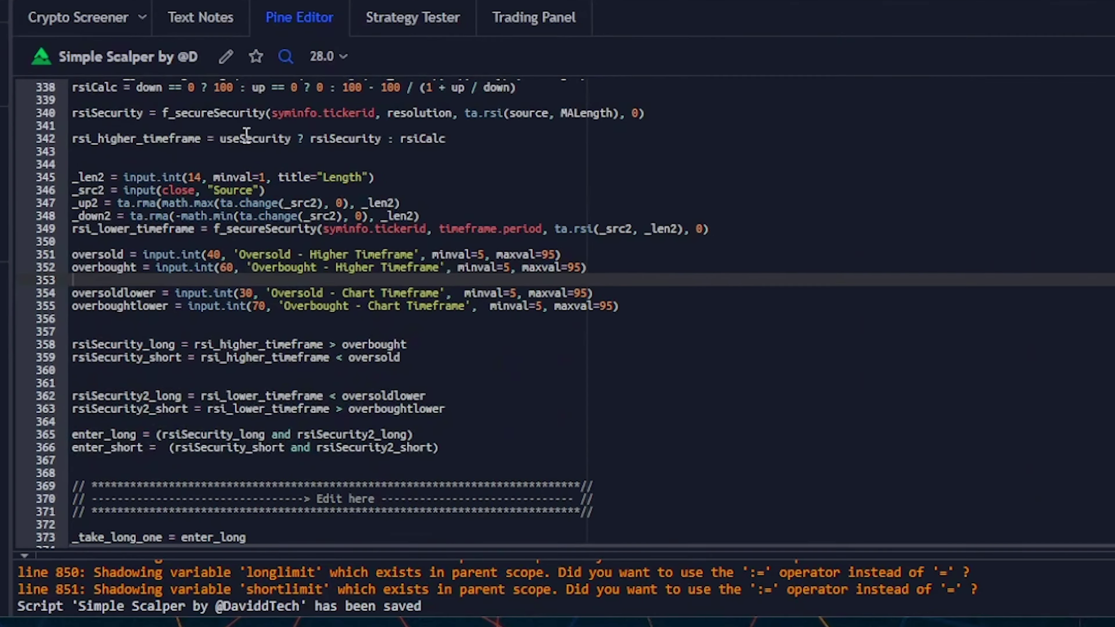
Review the higher-timeframe RSI calculation, level inputs and entry conditions on lines 340–359
left_click(132, 298)
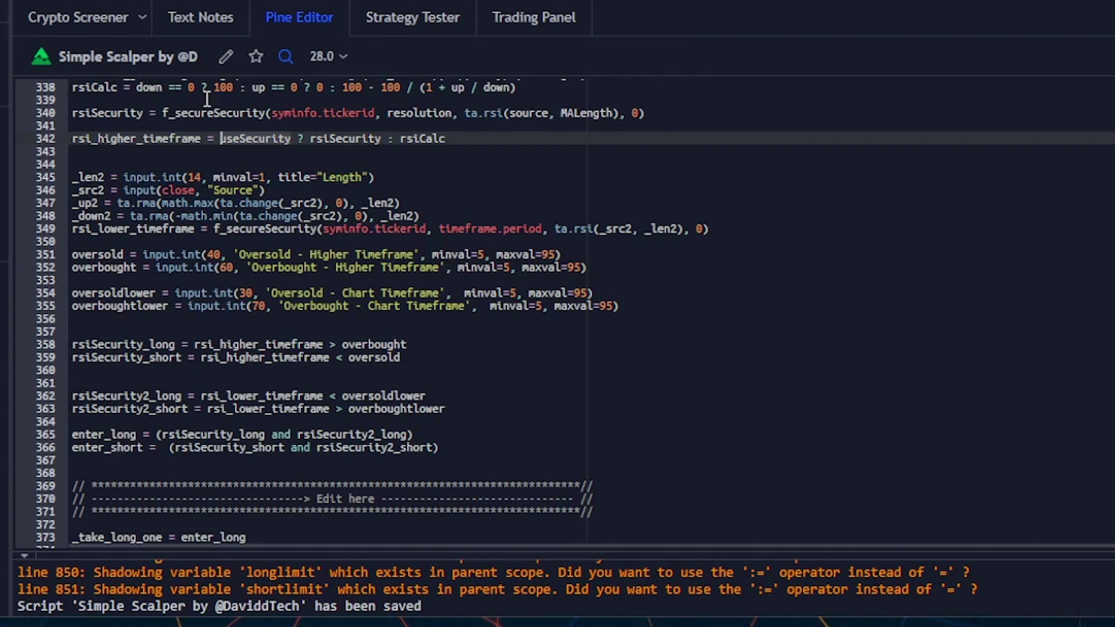
left_click(209, 110)
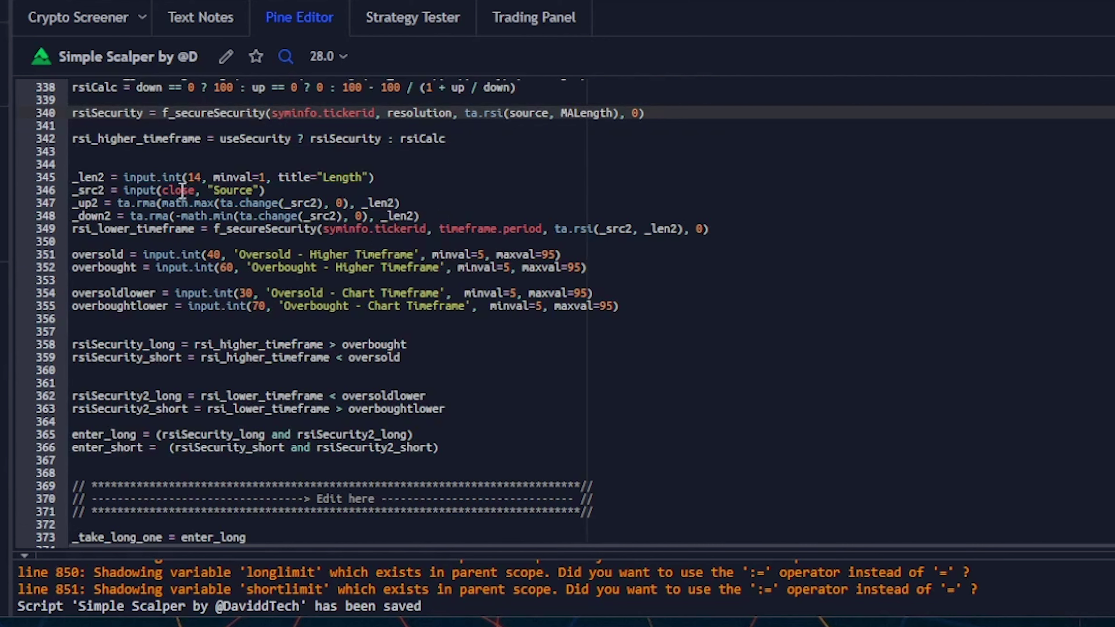
scroll(182, 193, "down", 2)
left_click_drag(134, 195, 589, 228)
left_click(555, 247)
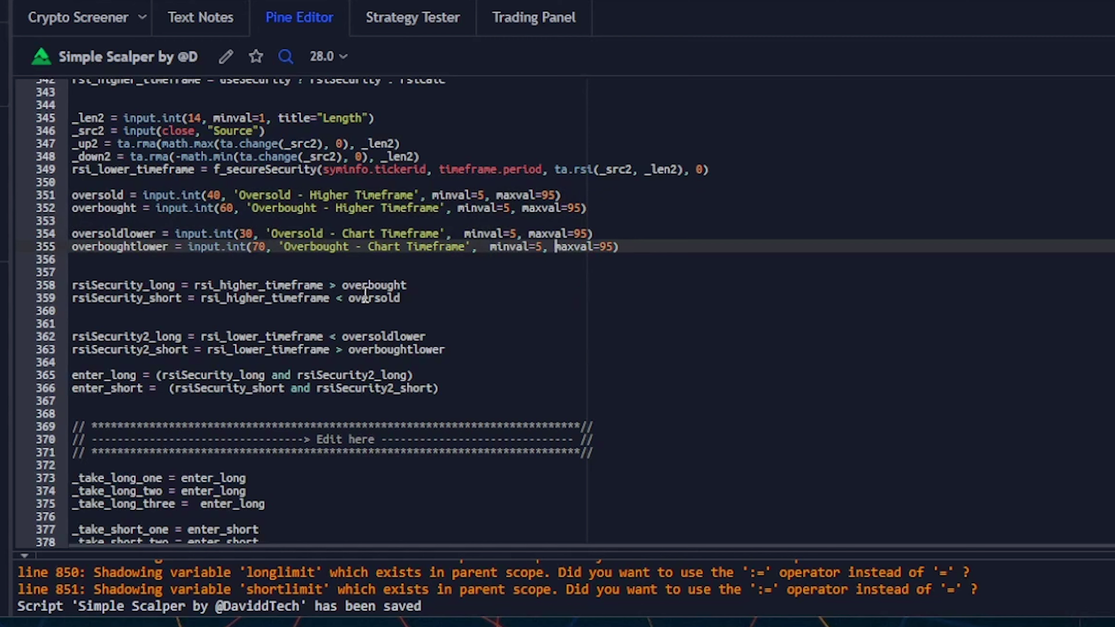
left_click(175, 269)
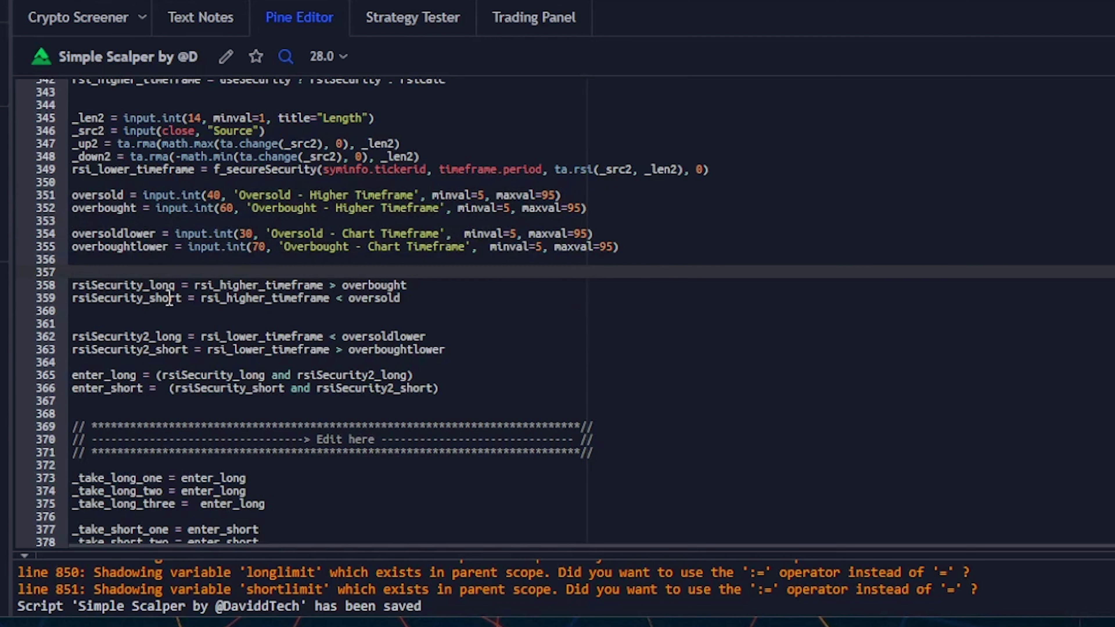
left_click(292, 285)
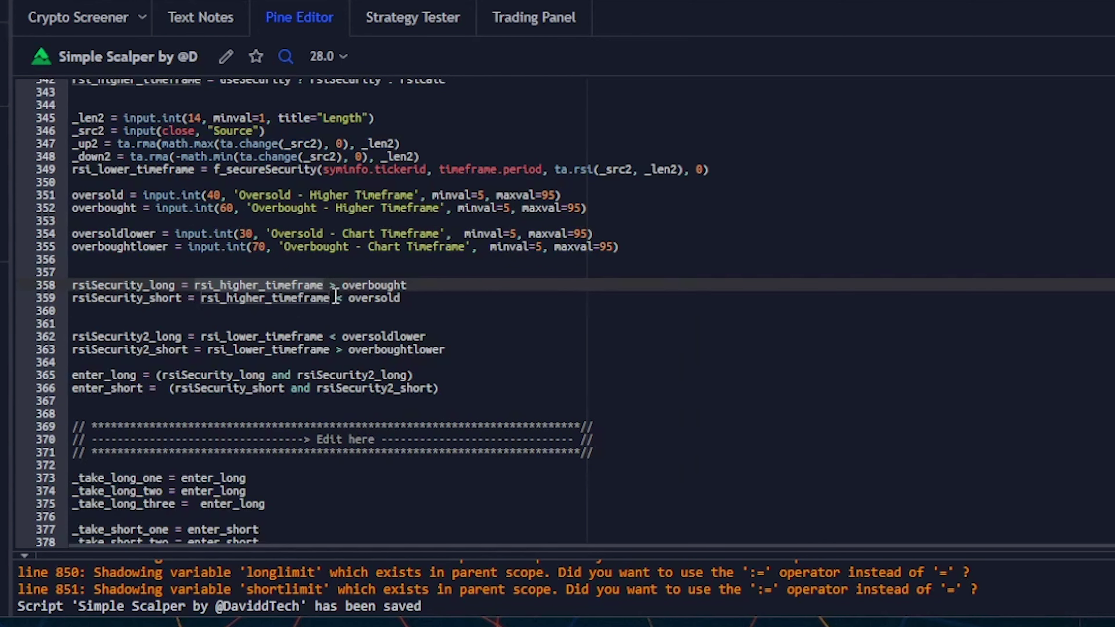
left_click(369, 285)
left_click(373, 299)
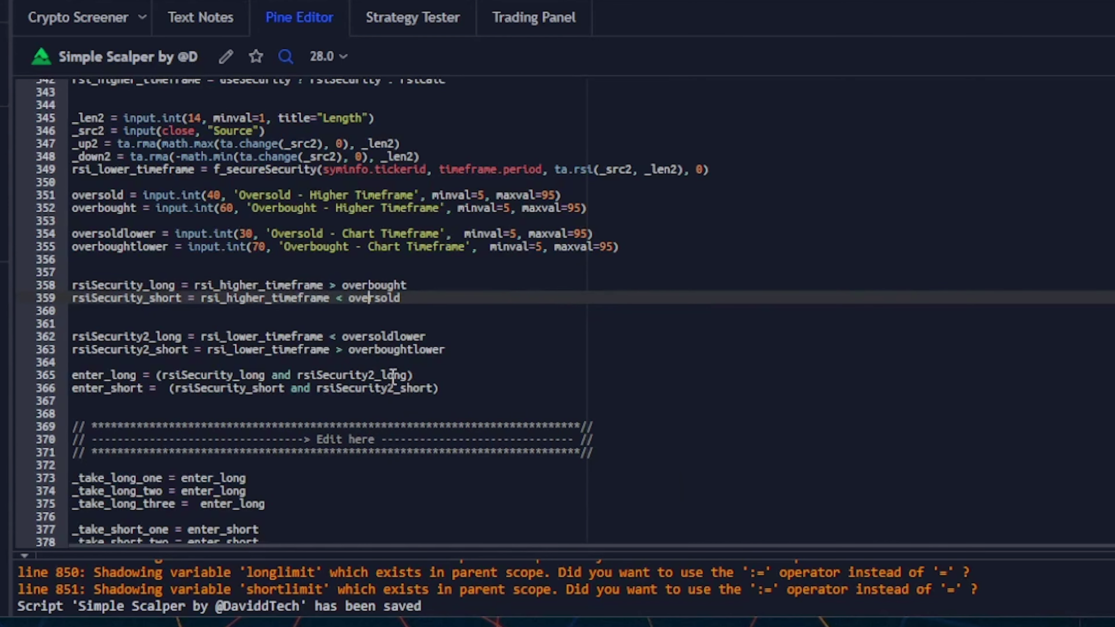
scroll(150, 361, "down", 2)
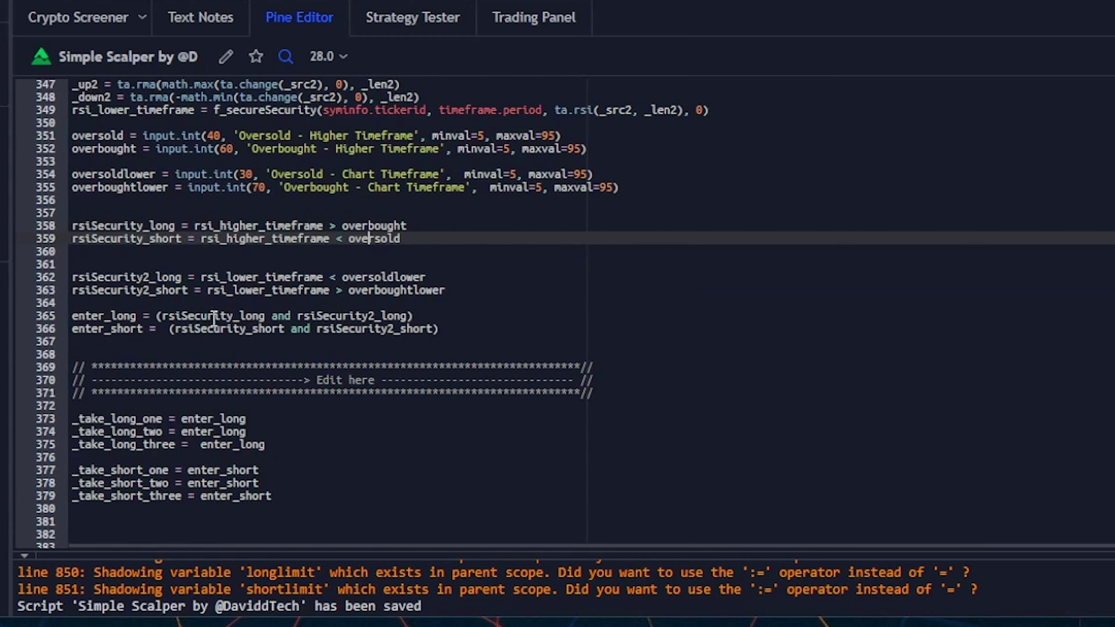
scroll(261, 344, "up", 2)
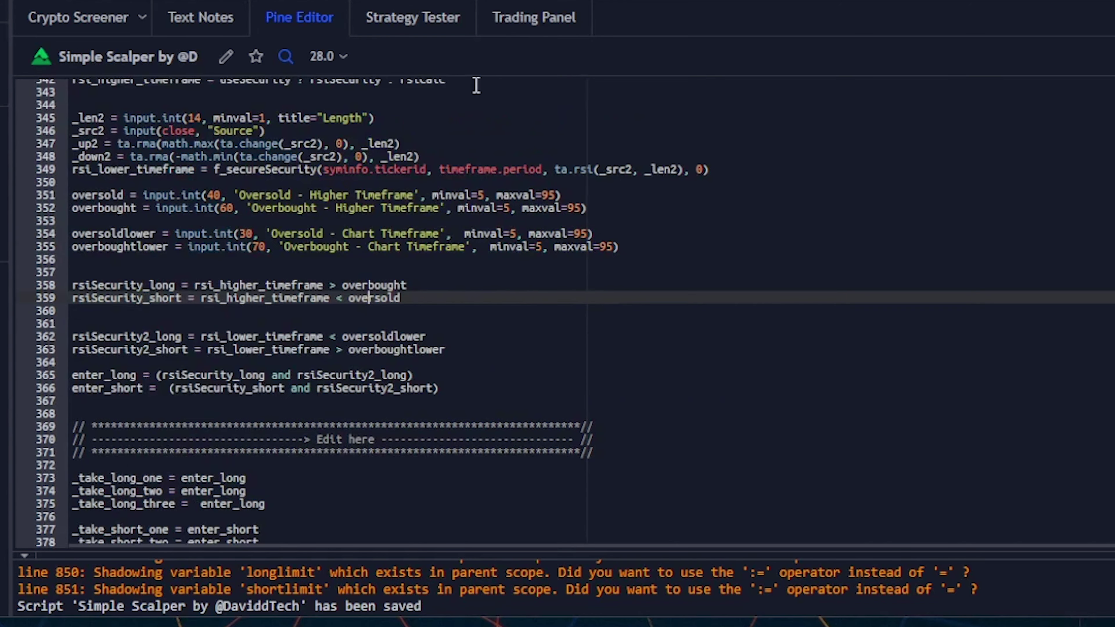
Return to the Strategy Tester results and enlarge the chart panes
left_click(415, 20)
left_click_drag(338, 218, 325, 276)
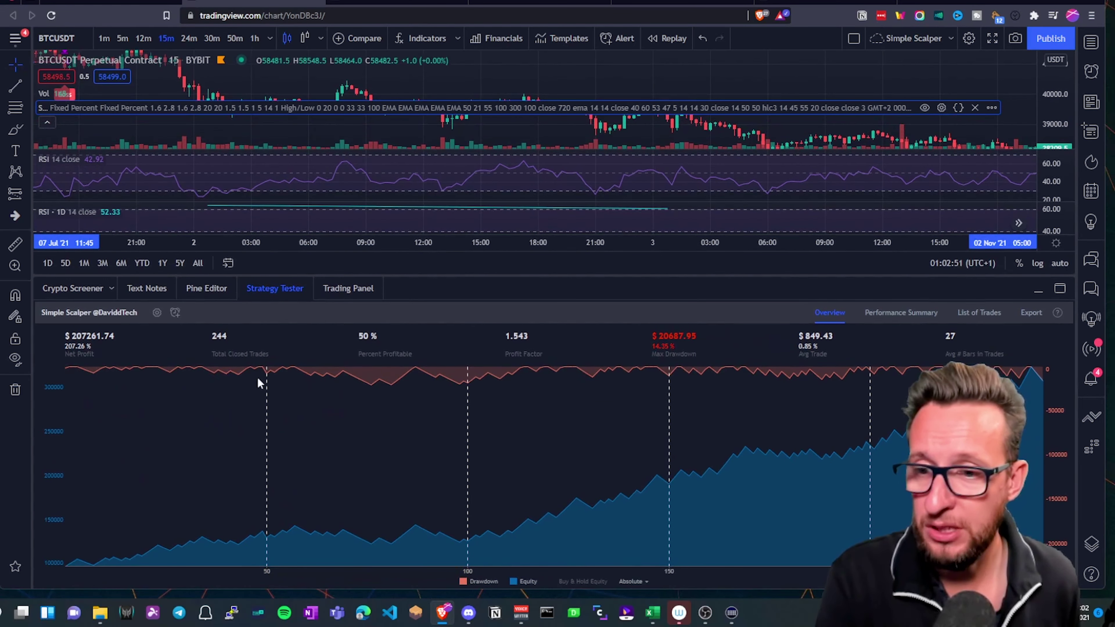